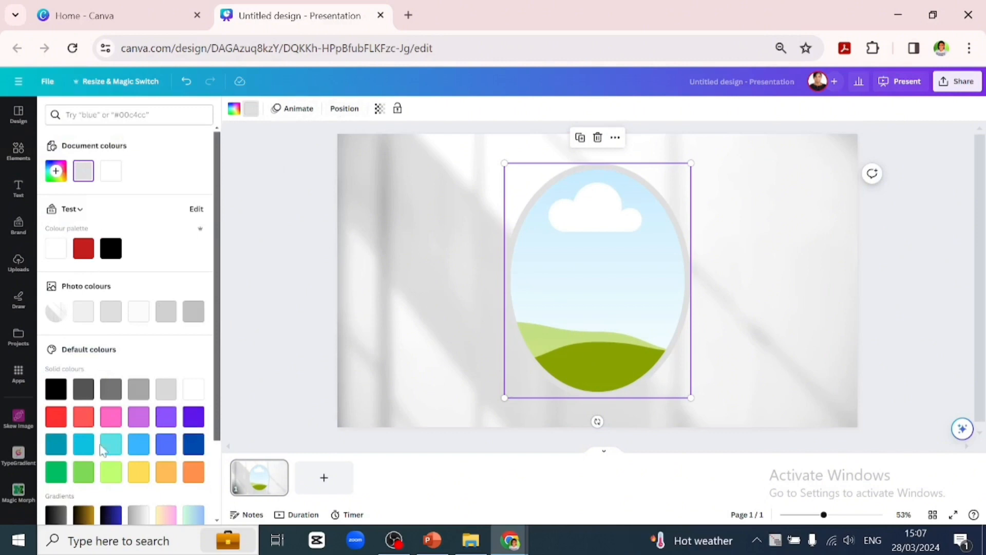
Apply the yellow-to-pink preset gradient to the oval frame's border and add three more gradient colours
left_click(165, 515)
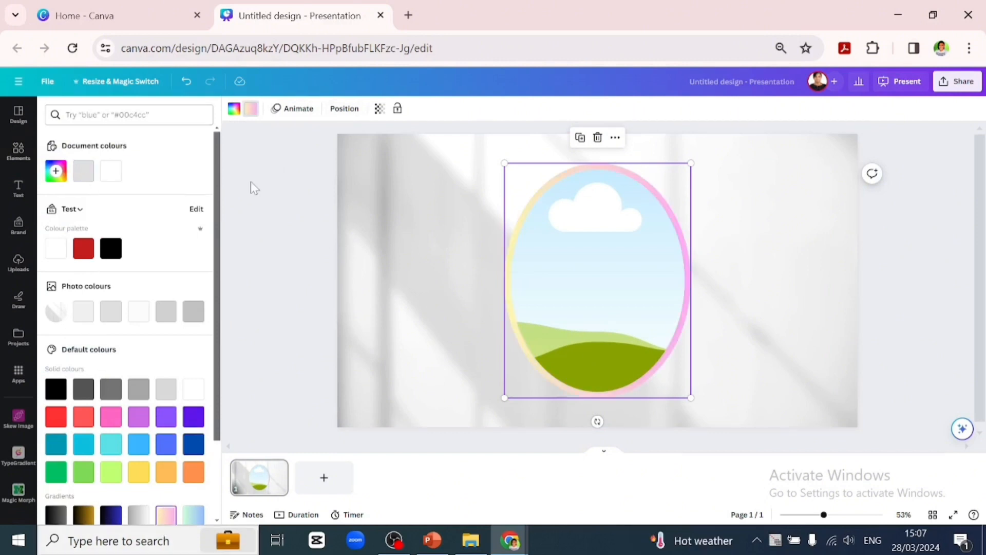
left_click(251, 108)
left_click(250, 109)
left_click(111, 170)
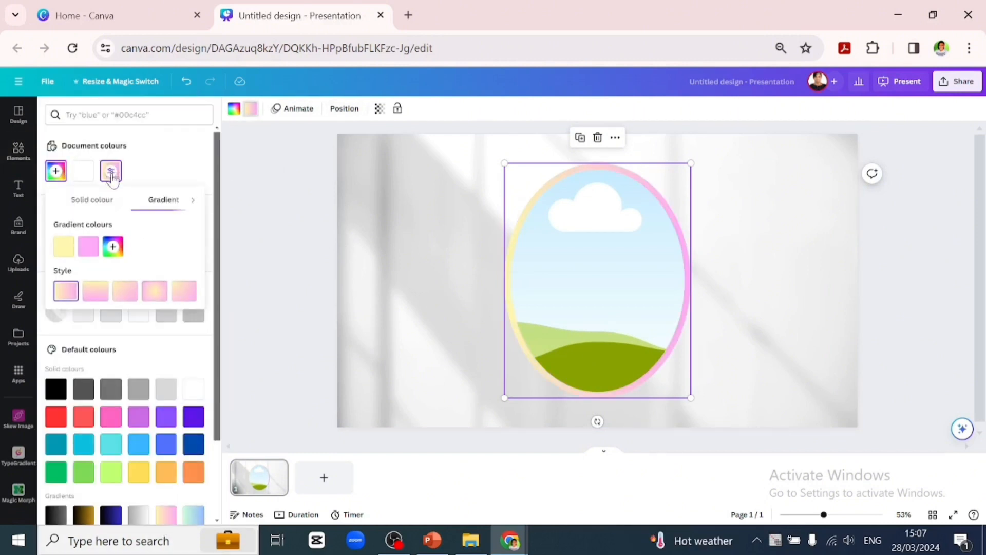
left_click(113, 246)
left_click(137, 247)
left_click(162, 247)
left_click(113, 246)
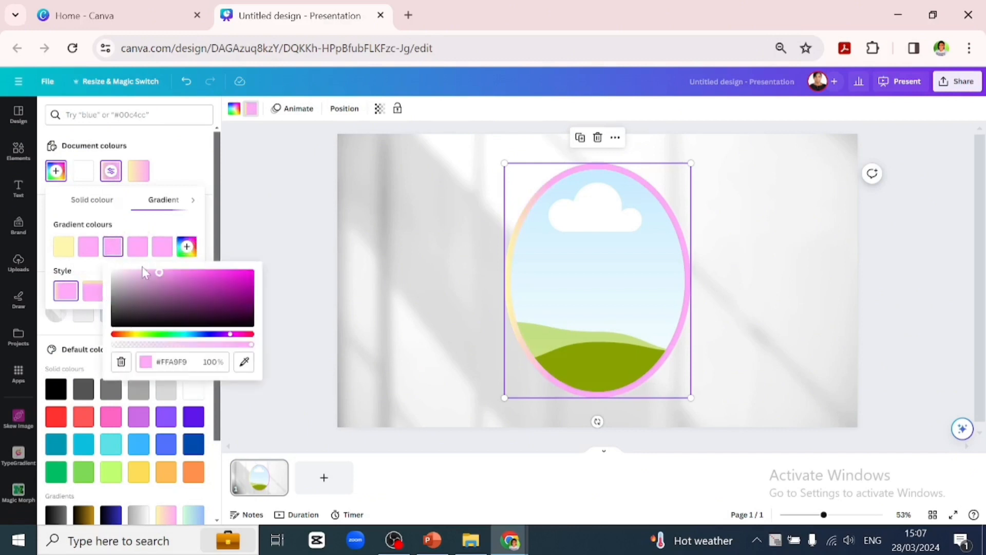
Recolour the border gradient's added colours to white, light aqua and grey, and change its first yellow colour to grey
left_click_drag(143, 269, 114, 273)
left_click(137, 247)
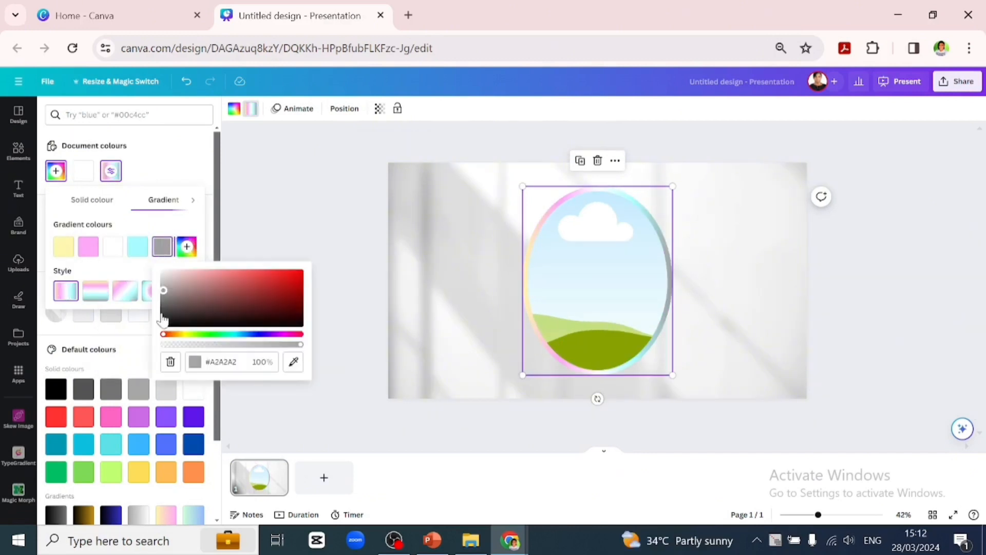
left_click_drag(163, 317, 163, 297)
left_click(95, 234)
left_click(63, 247)
left_click(65, 299)
left_click(128, 362)
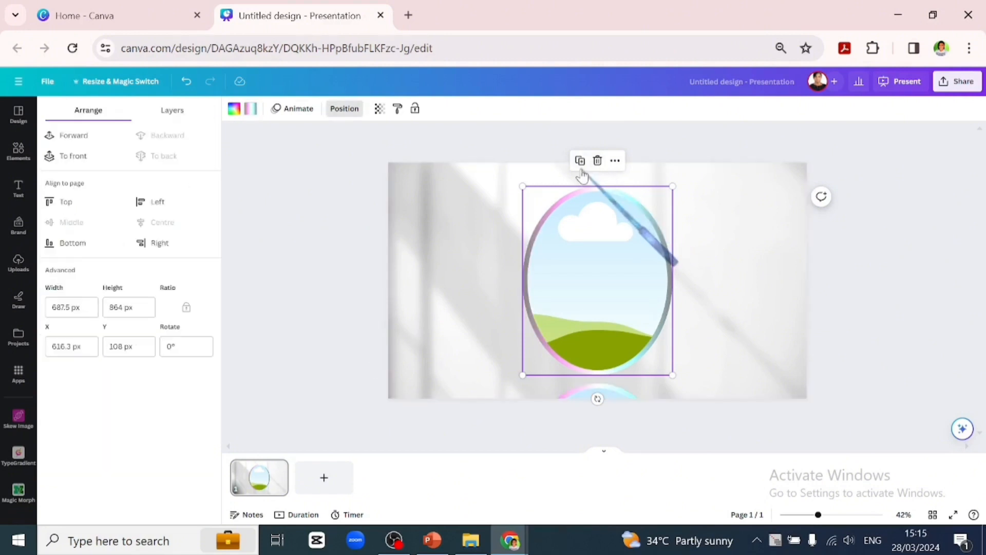
Duplicate the oval frame, shrink the copy to about 548 × 688 px beside the original's right edge, and duplicate that smaller frame
left_click(580, 160)
left_click_drag(643, 214, 704, 207)
left_click_drag(760, 187, 726, 220)
left_click_drag(657, 292, 678, 277)
left_click(669, 184)
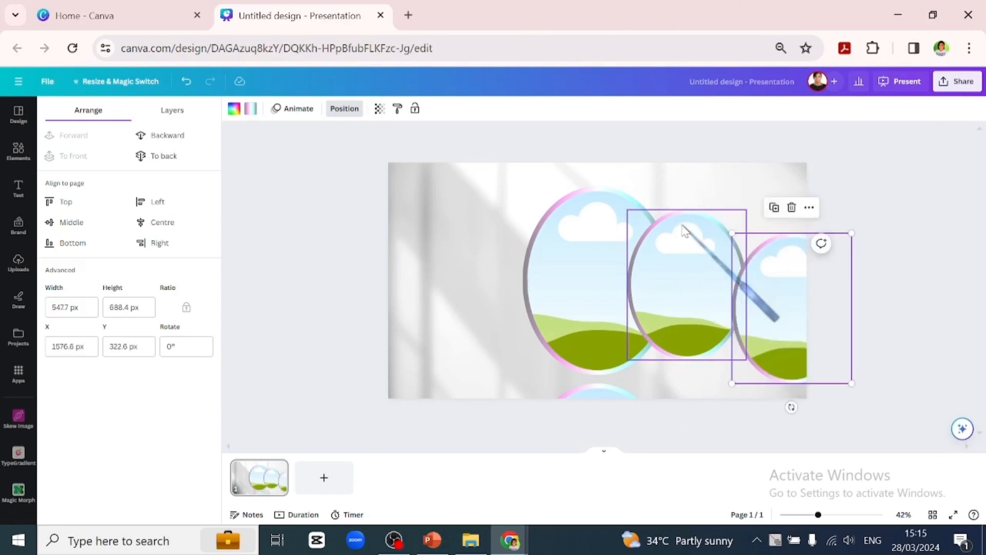
Shrink the newest frame and place it overlapping the middle copy's right edge, and reduce the middle copy to about 504 × 633 px
left_click_drag(790, 296, 764, 275)
left_click_drag(822, 353, 800, 326)
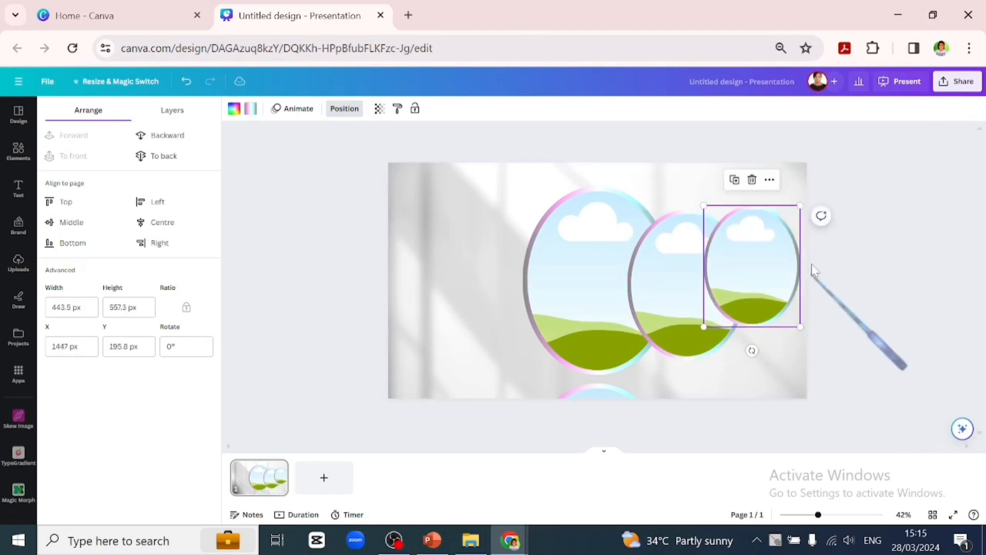
left_click_drag(801, 206, 781, 230)
left_click(646, 293)
left_click_drag(627, 209, 636, 219)
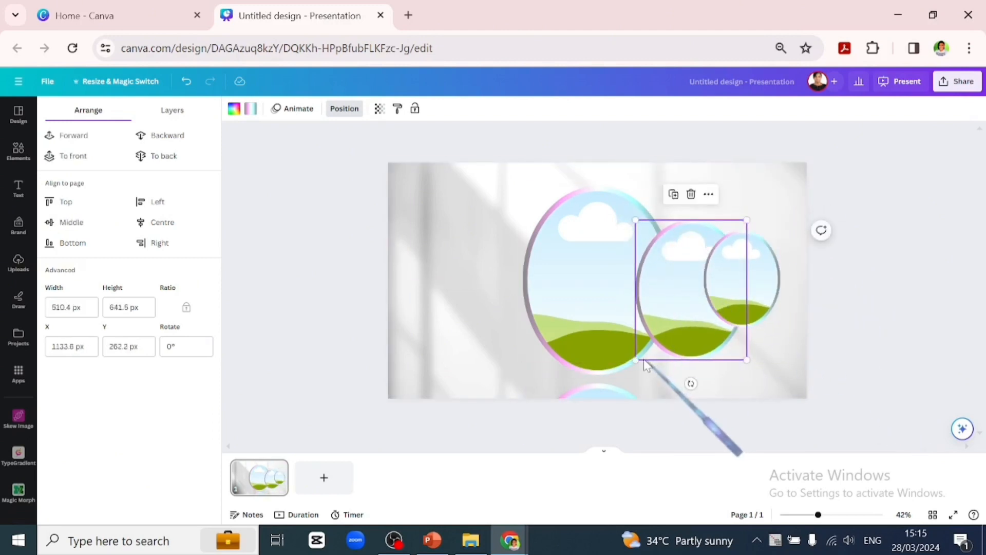
mouse_move(636, 360)
left_mouse_down()
mouse_move(643, 351)
mouse_move(638, 356)
left_mouse_up()
Copy the small and medium right-hand frames to the other side of the large central frame
left_click_drag(759, 318, 448, 288)
left_click_drag(763, 310, 758, 310)
left_click(686, 295)
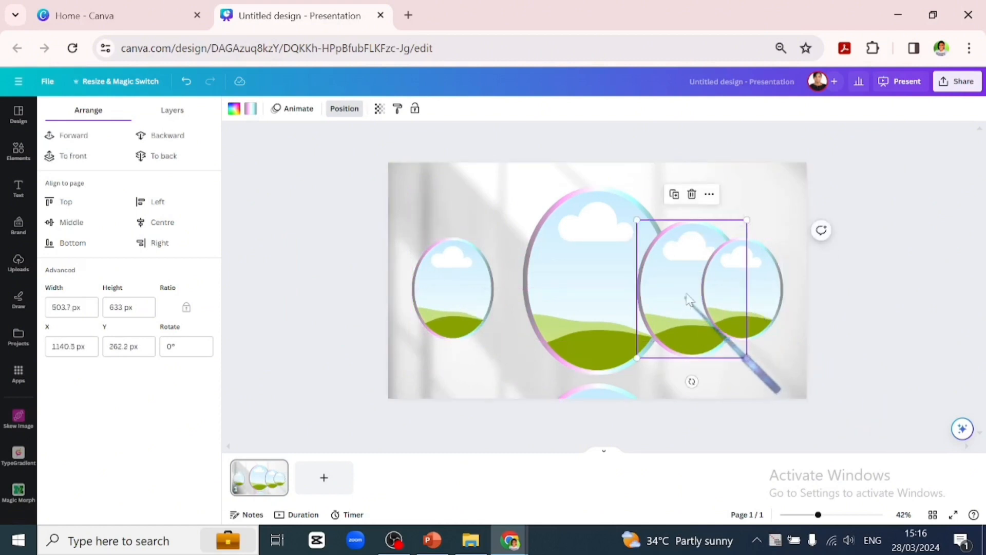
left_click_drag(685, 304, 493, 276)
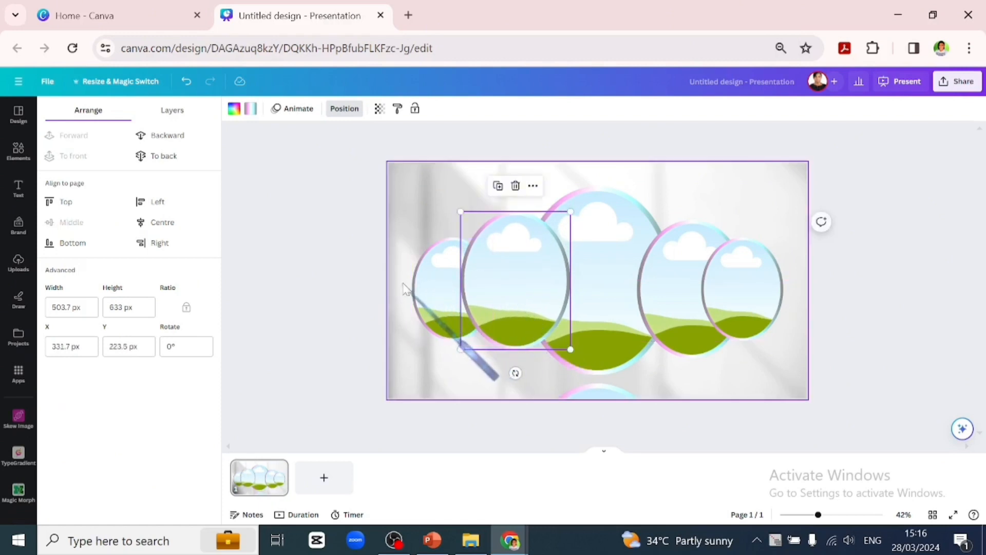
Align the five oval frames on their vertical middle and space them evenly horizontally
left_click_drag(400, 282, 790, 314)
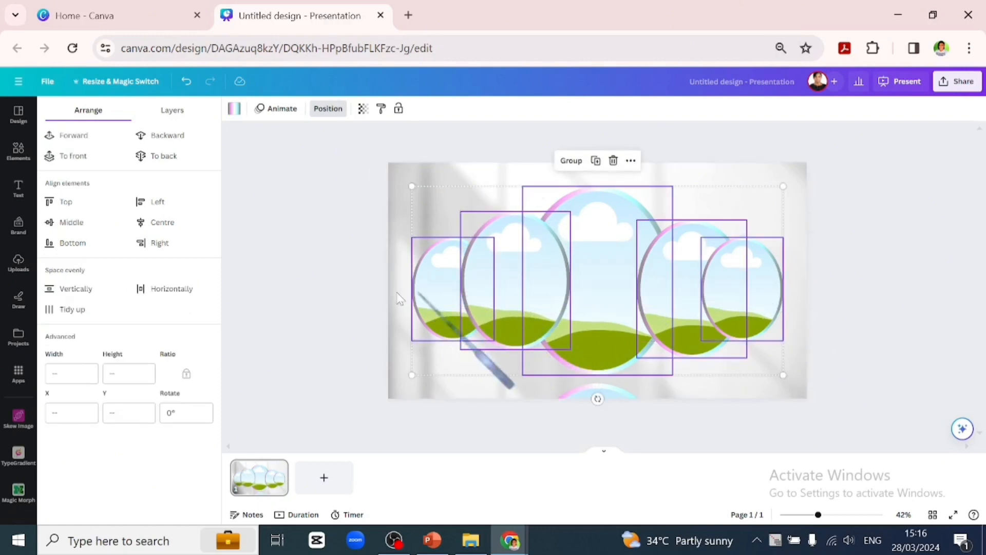
left_click(89, 229)
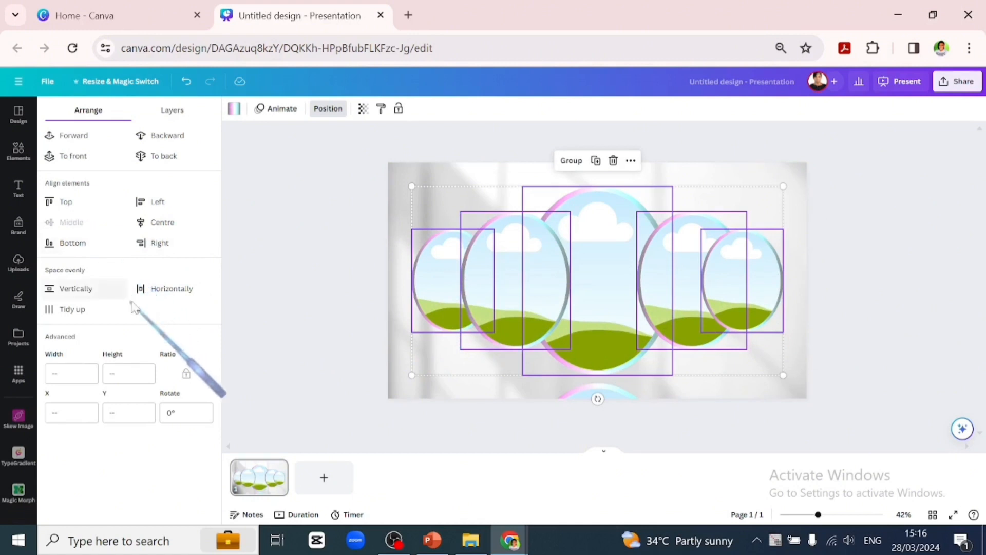
left_click(144, 287)
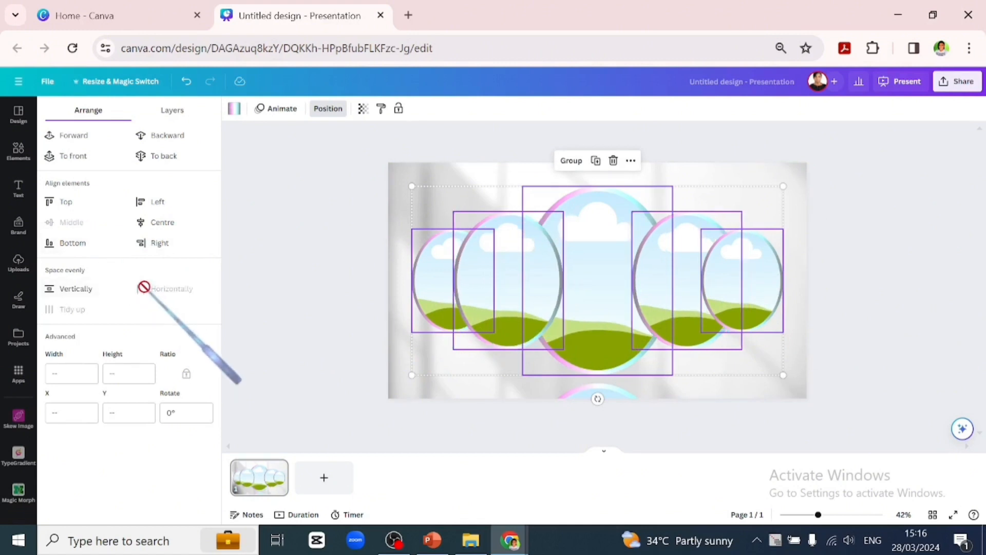
Reorder the frame layers so the large central oval is in front, with the medium and small ovals stacked behind it
left_click(173, 110)
left_click_drag(160, 211, 167, 284)
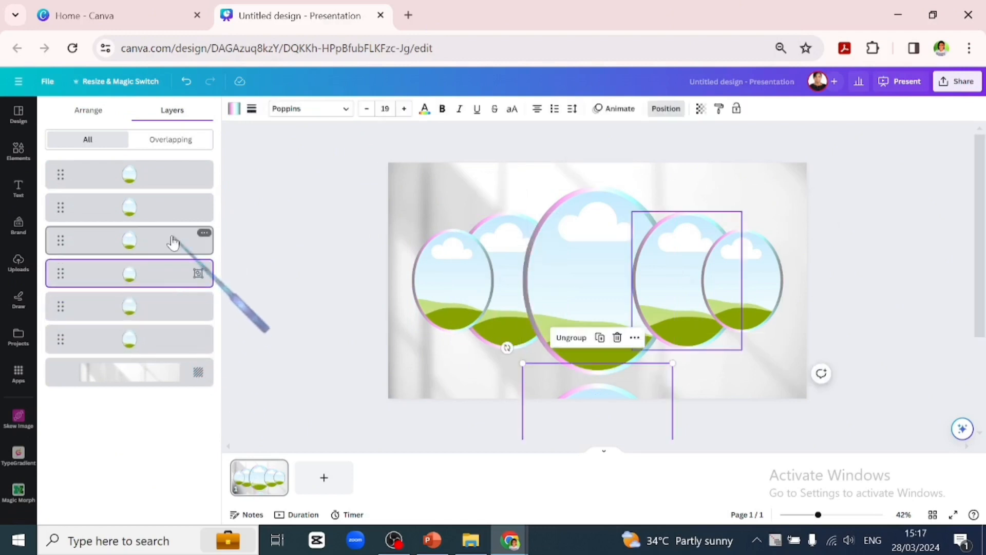
left_click(164, 334)
left_click_drag(171, 245, 165, 354)
left_click_drag(181, 214, 181, 357)
left_click_drag(195, 271, 221, 360)
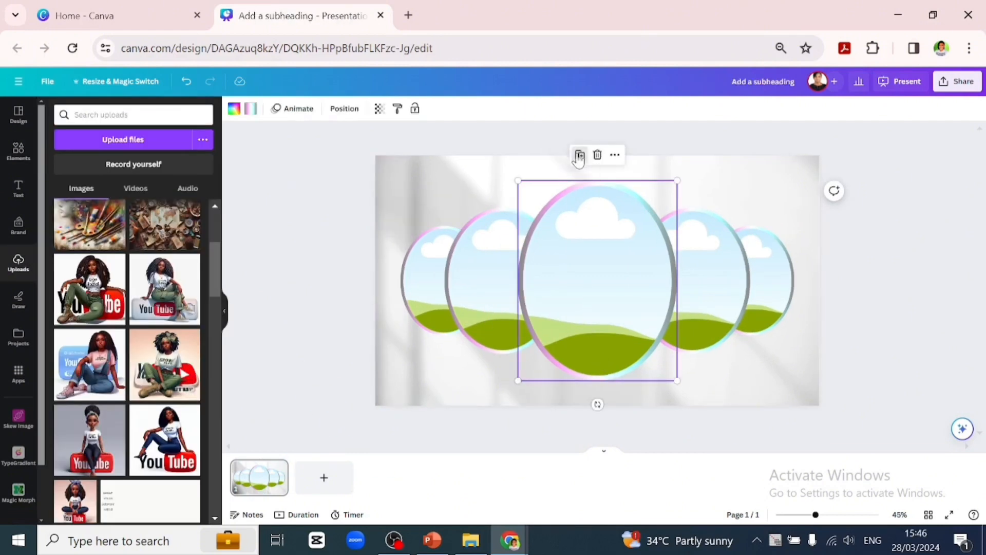
Duplicate the large central frame, rotate the copy, and move it below the page's lower edge
left_click(579, 159)
left_click_drag(590, 277, 587, 343)
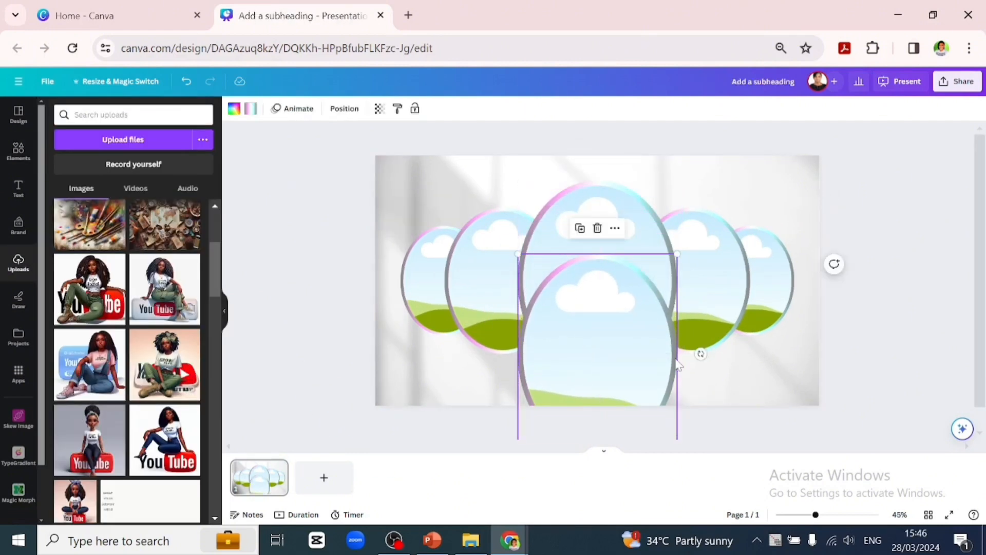
left_click_drag(700, 353, 529, 288)
left_click_drag(620, 342, 611, 474)
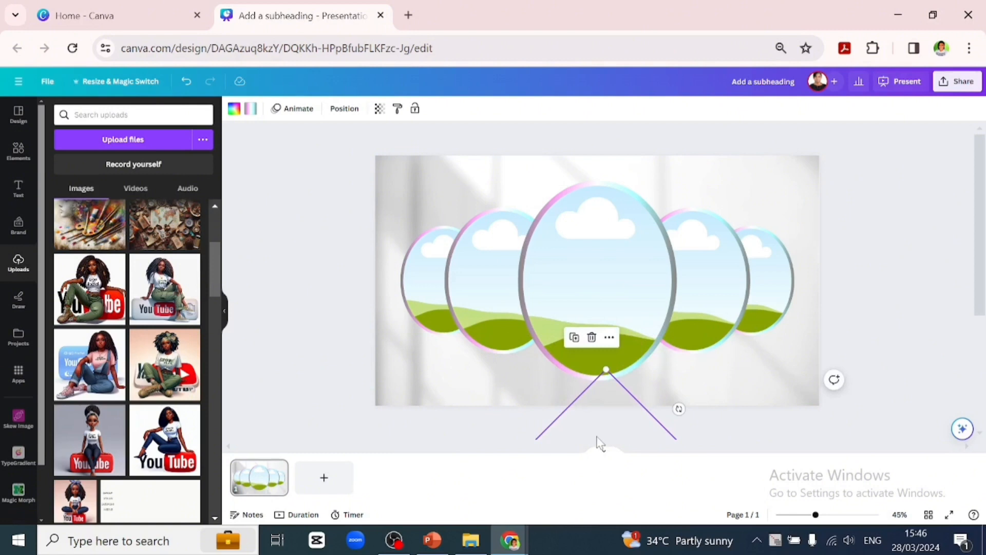
Set the transparency of all five oval frames on the page to 0
left_click_drag(340, 277, 808, 303)
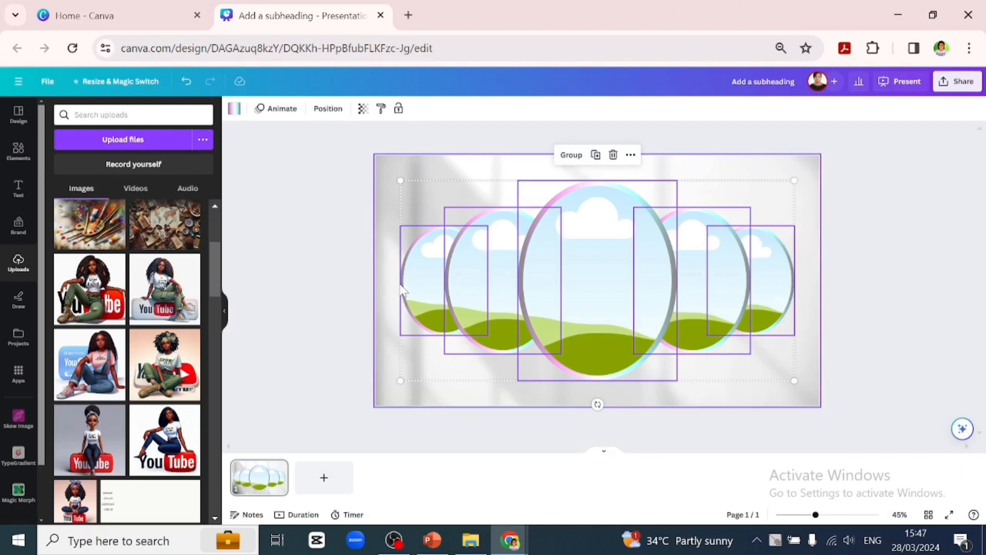
left_click(362, 108)
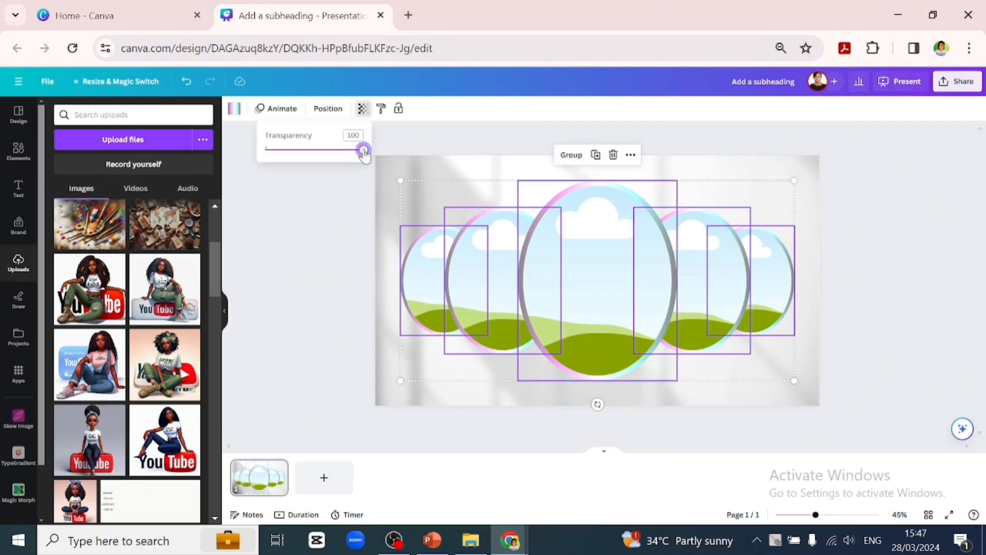
left_click_drag(363, 150, 245, 215)
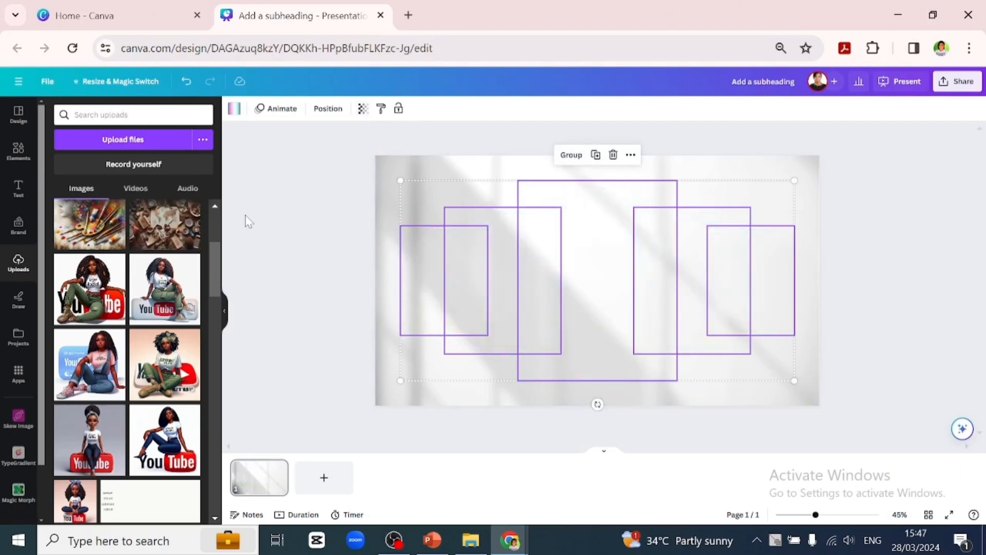
left_click(298, 235)
Fill the rotated frame below the page with the uploaded image of the seated woman in green trousers, leaving the frame out of view
left_click(606, 401)
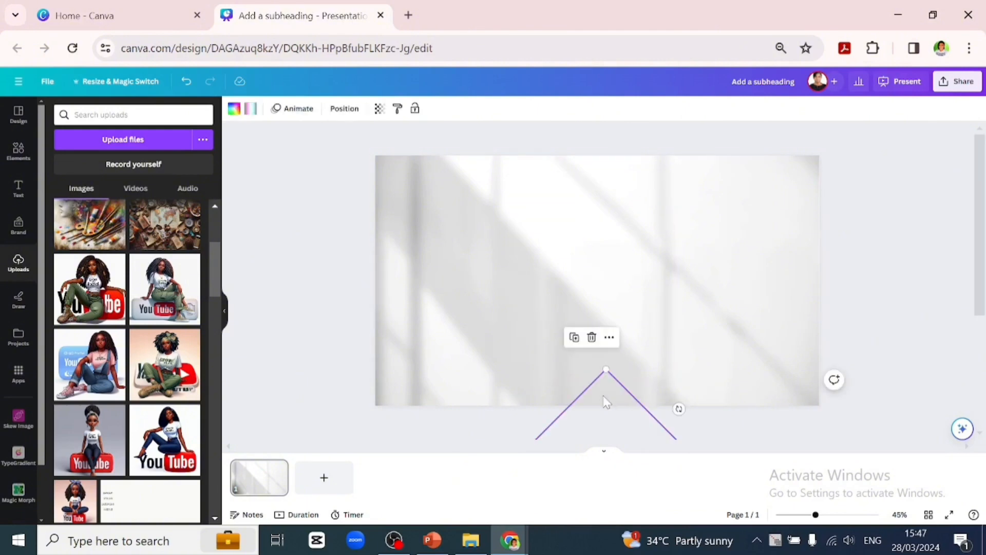
left_click_drag(606, 401, 603, 371)
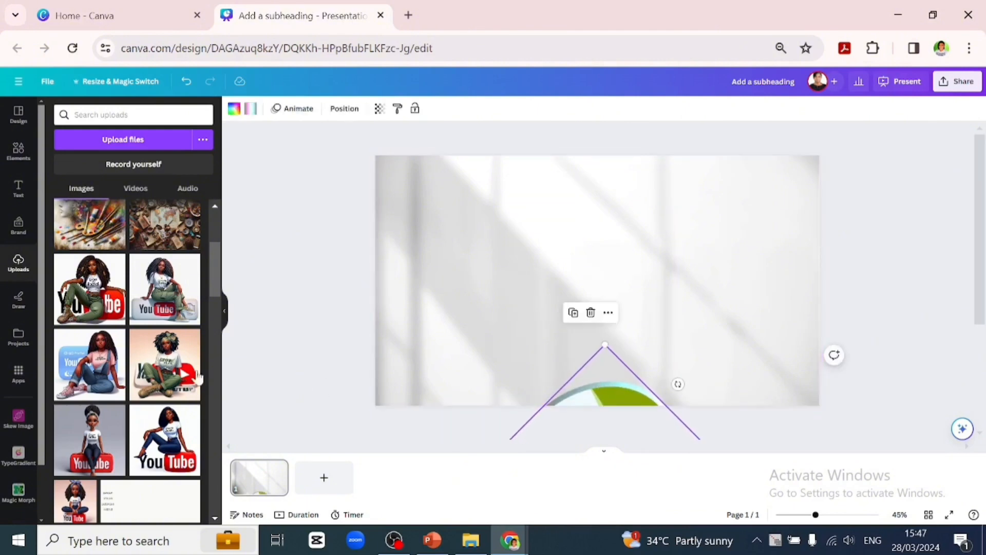
left_click_drag(89, 294, 600, 389)
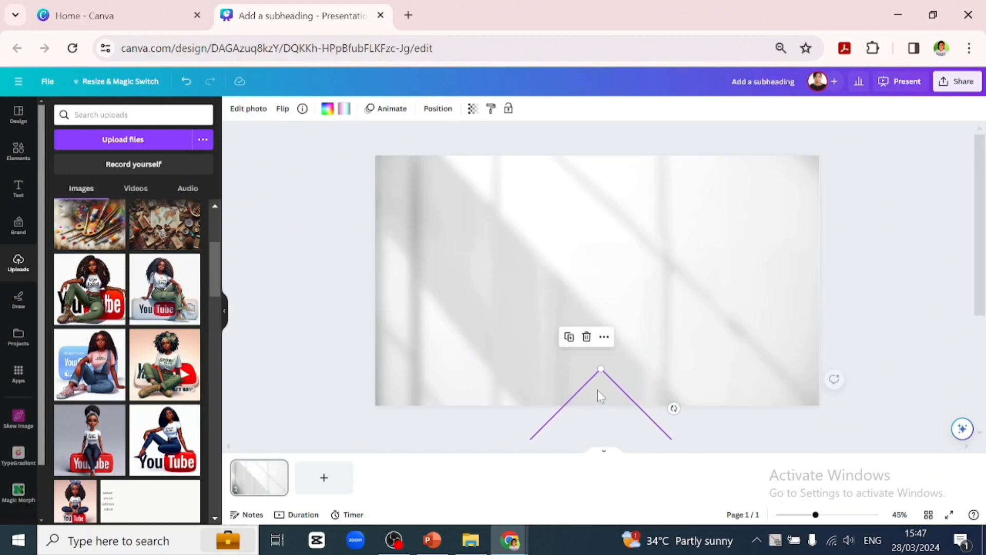
Duplicate page 1
left_click(278, 468)
left_click(345, 296)
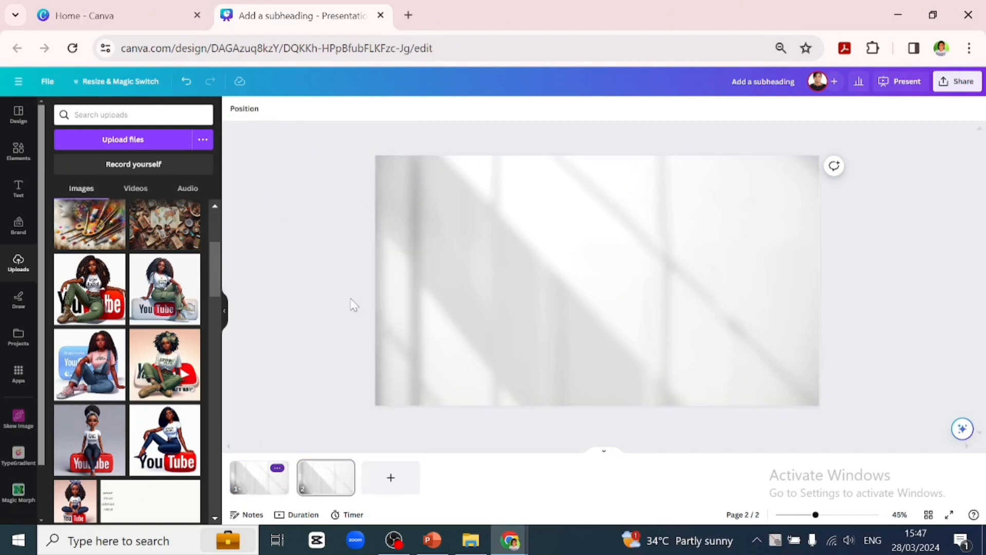
left_click(185, 83)
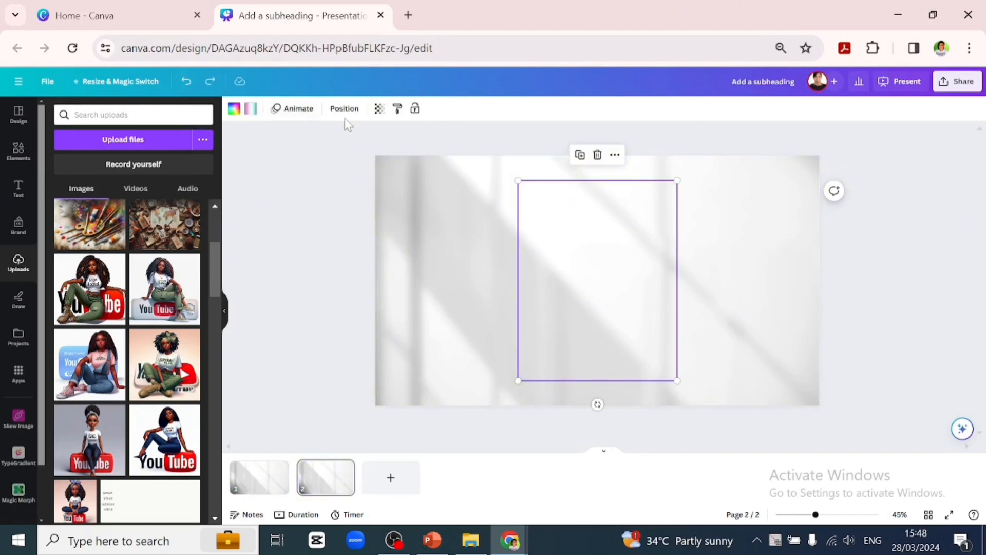
On page 2, set the central frame's transparency to 100 and fill it with the uploaded image of the woman in green trousers
left_click(380, 110)
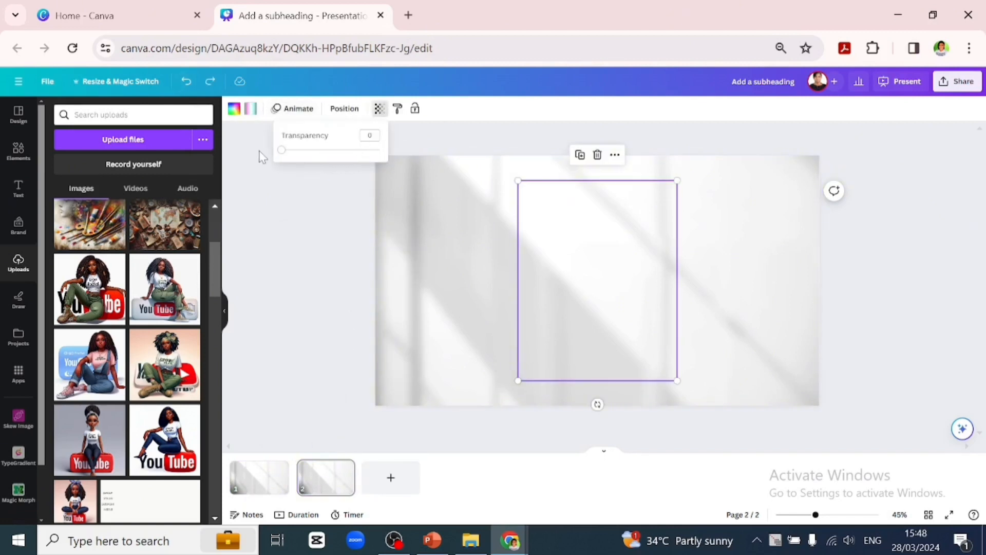
left_click_drag(281, 157, 440, 172)
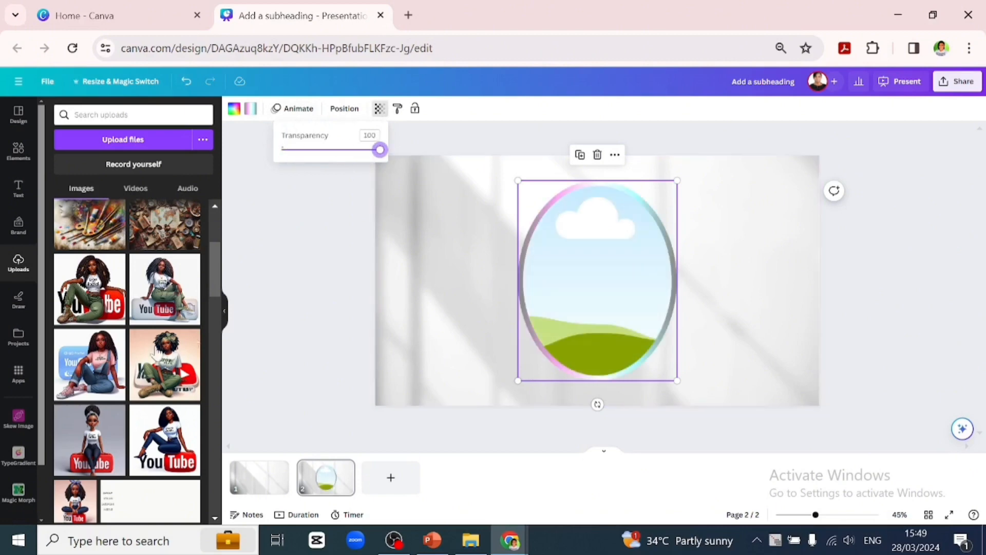
left_click_drag(60, 311, 575, 278)
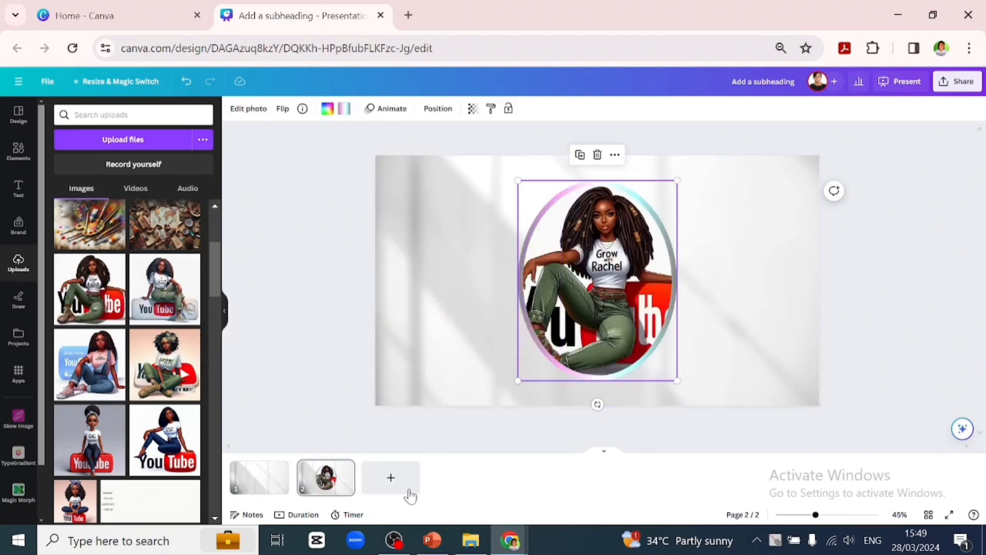
Add a Match & Move transition between pages 1 and 2
mouse_move(298, 489)
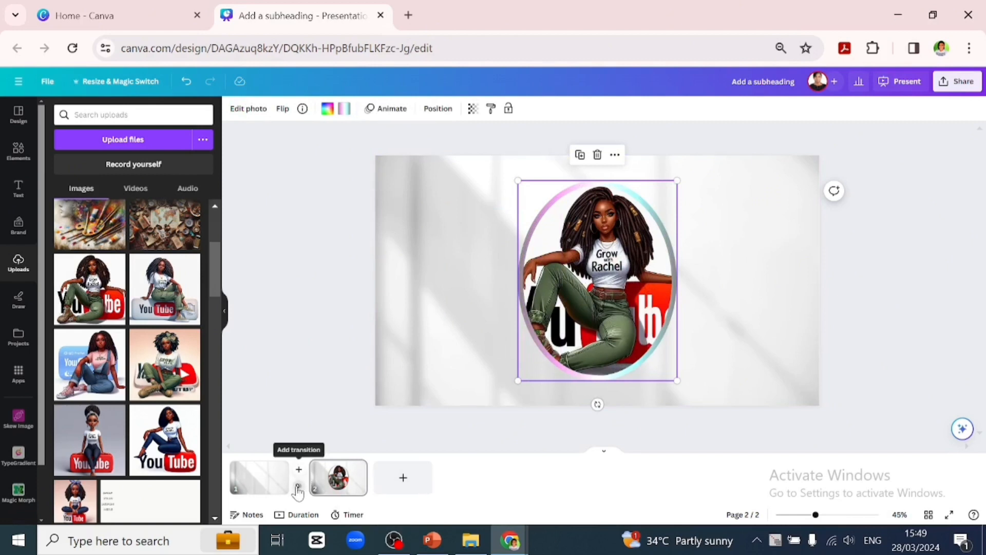
left_click(298, 488)
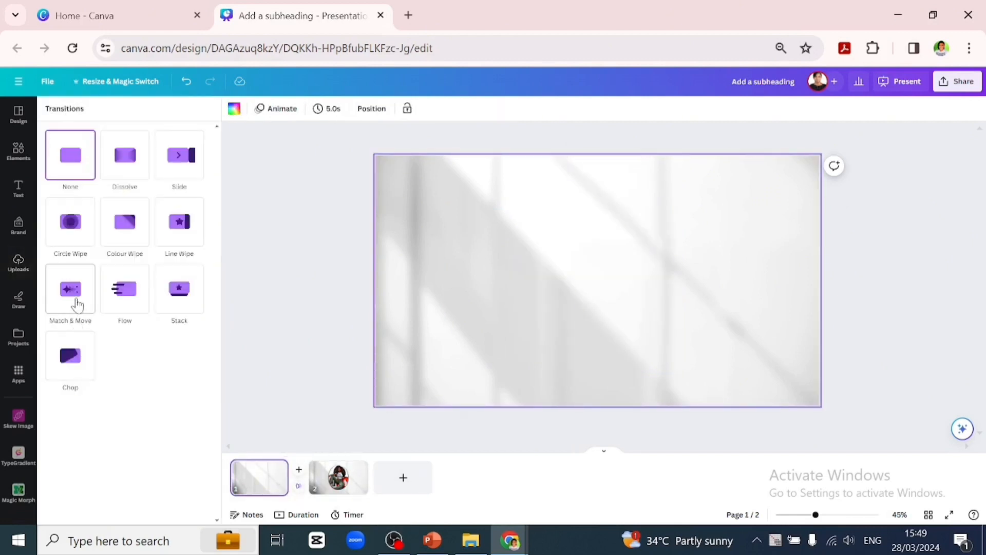
left_click(71, 311)
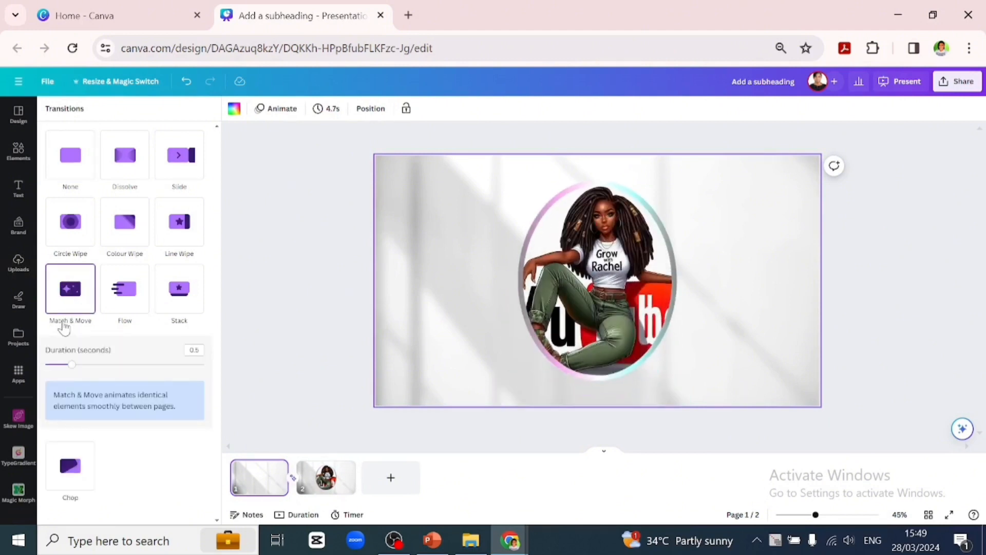
Duplicate page 2 and, on the copy, set the transparency of the medium frame right of centre to 100
left_click(344, 470)
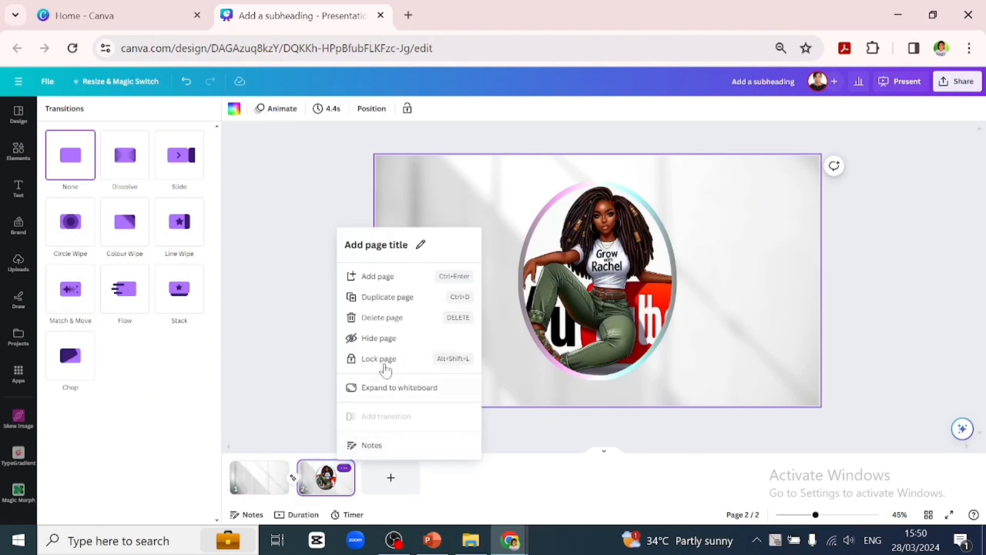
left_click(391, 299)
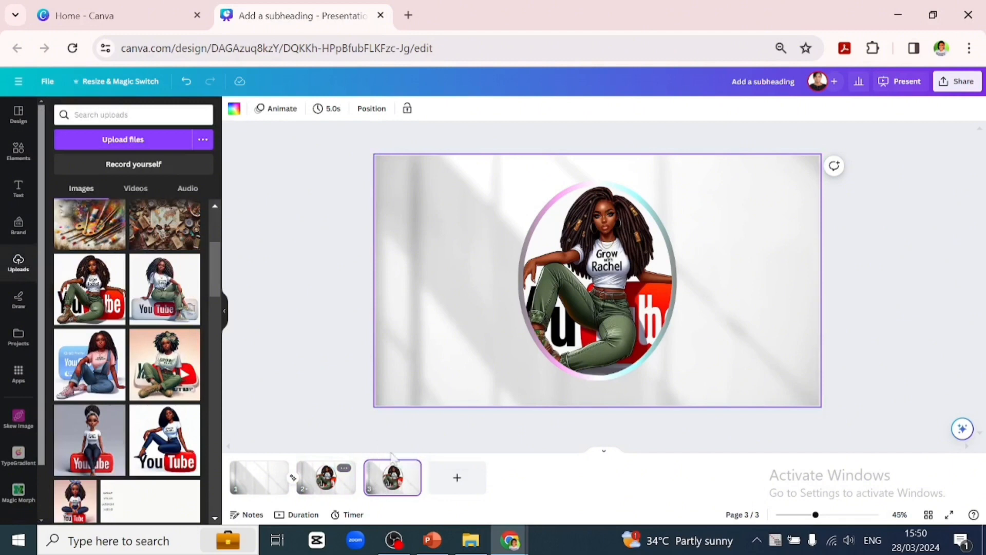
left_click(719, 306)
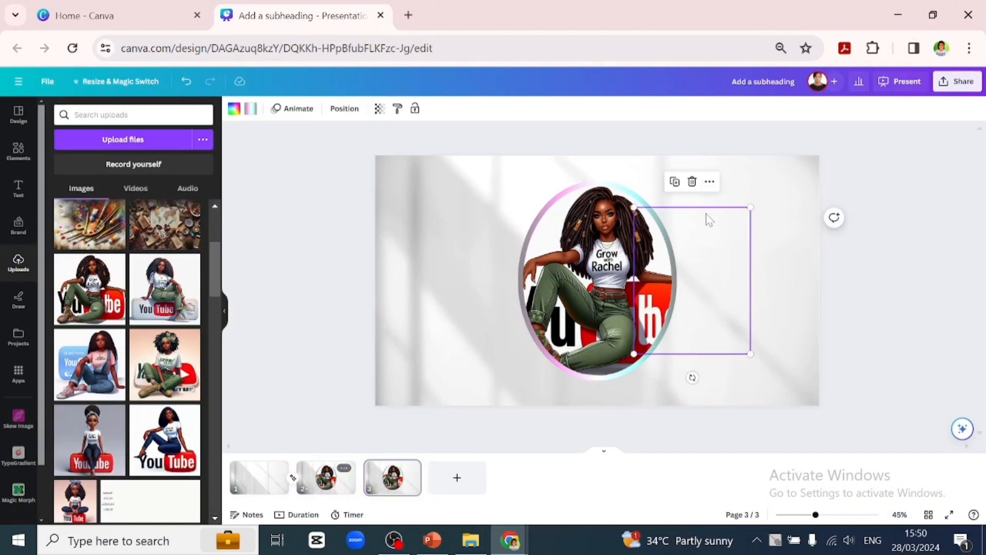
left_click(380, 110)
left_click_drag(281, 151, 434, 148)
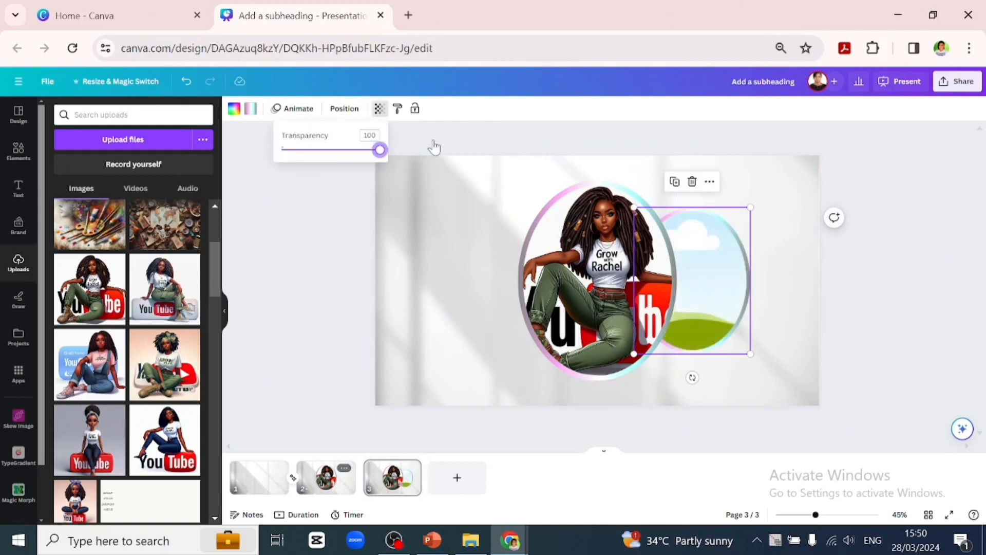
Fill page 3's medium frame with the uploaded image of the long-haired woman in green trousers and the central frame with the headscarf woman's image
left_click_drag(98, 308, 668, 298)
left_click_drag(172, 360, 560, 401)
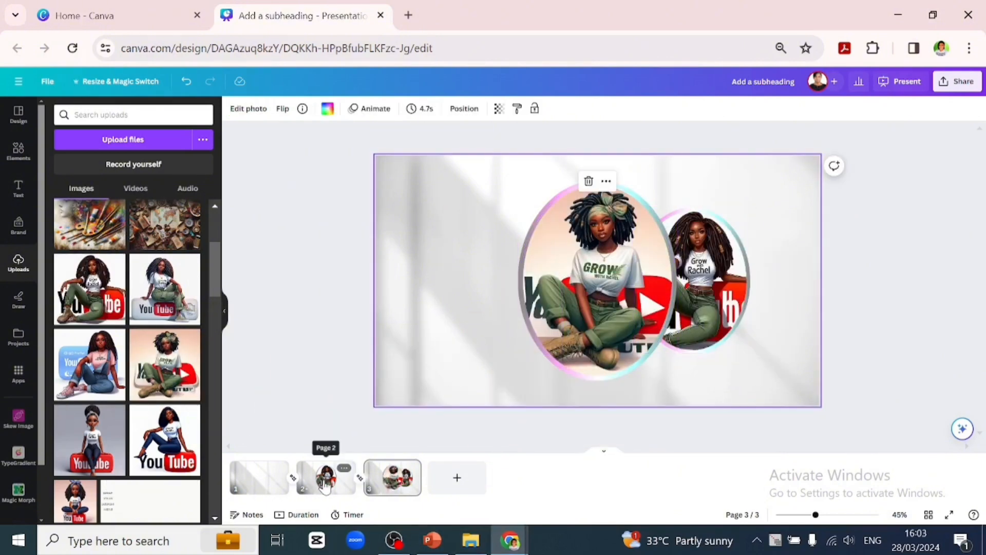
Duplicate page 2
left_click(344, 469)
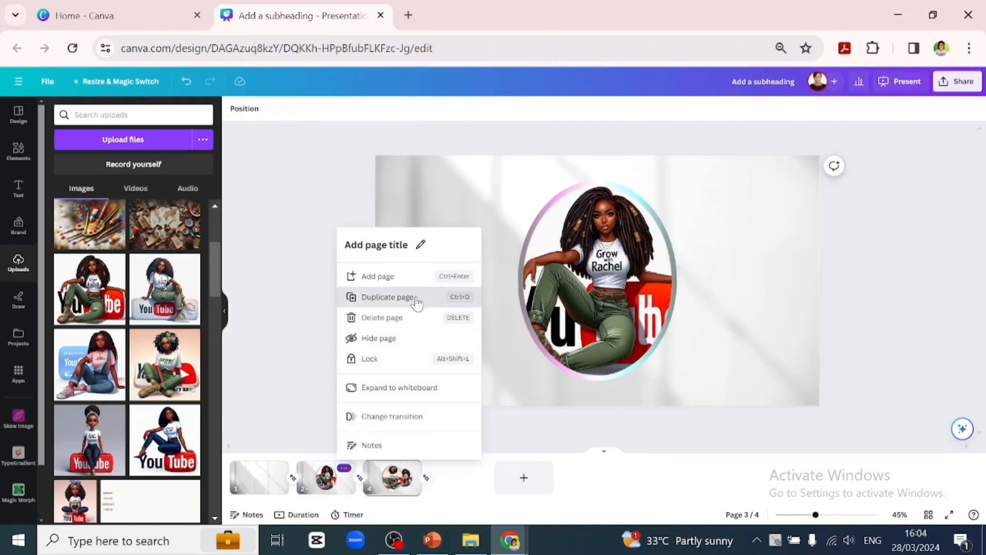
left_click(417, 299)
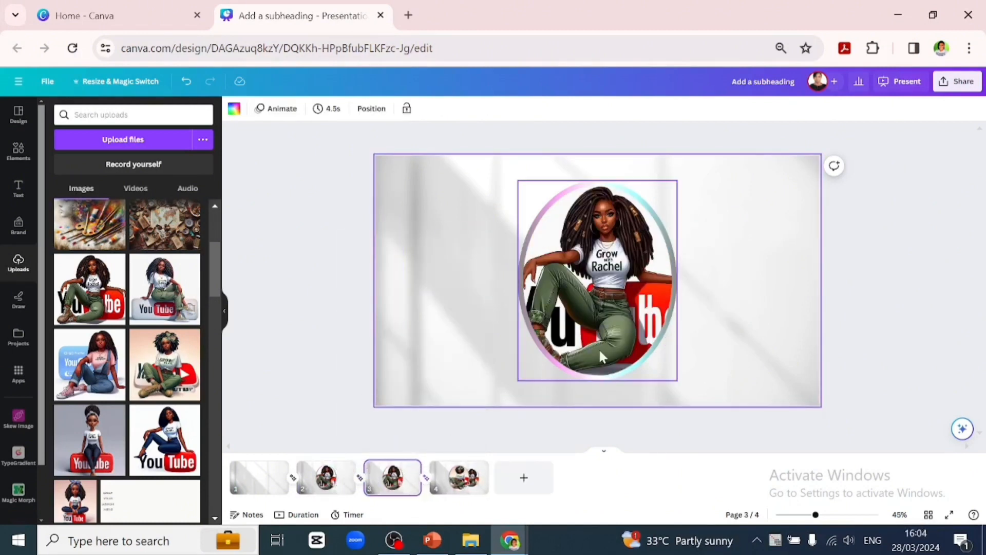
Move the photo left and add beside it the text "Lorem ipsum dolor sit amet. Non vero fugit et perferendis animi hic dolore internos hic laborum dolorem."
left_click_drag(604, 308, 486, 308)
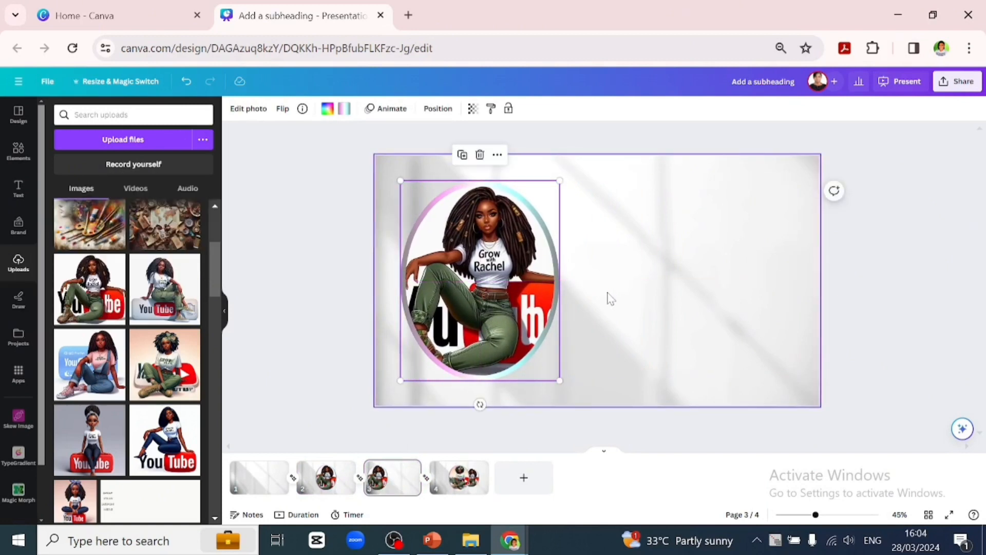
type("Lorem ipsum dolor sit amet. Non vero fugit et perferendis animi hic dolore internos hic laborum dolorem.")
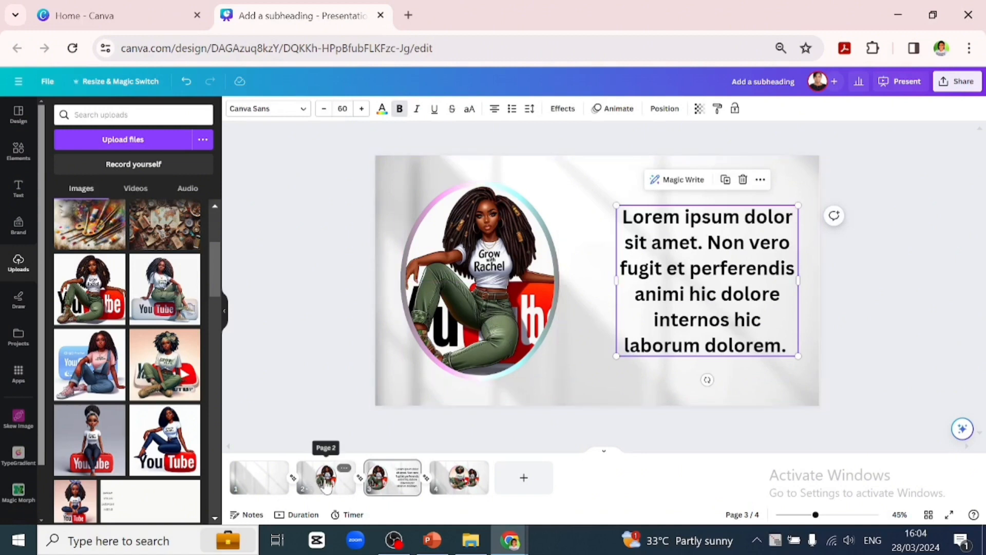
Duplicate page 2 again and move the copy behind the text page, as page 4
left_click(343, 470)
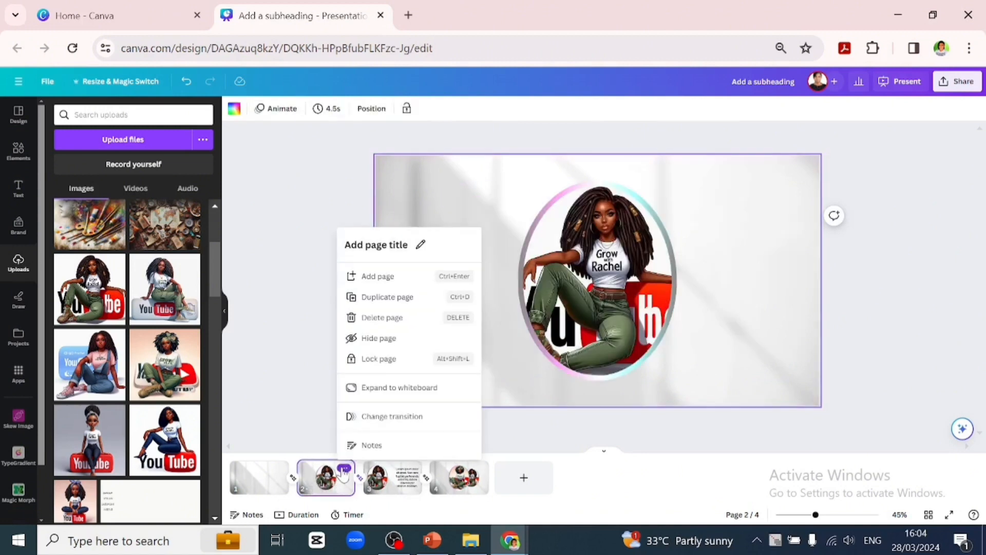
left_click(389, 297)
left_click_drag(406, 491, 459, 481)
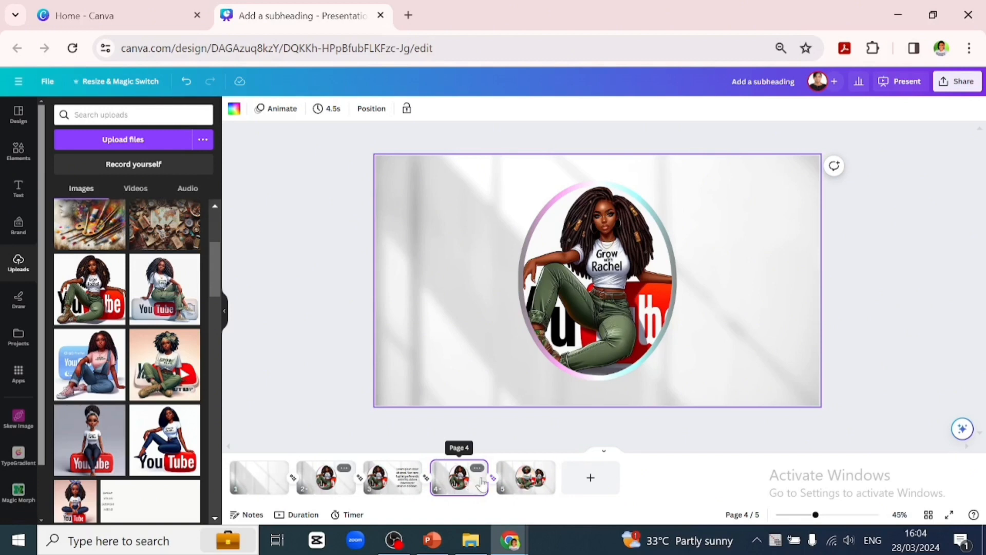
Duplicate page 5 and, on the copy, set the transparency of the two smaller frames right of centre to 0
left_click(520, 483)
left_click(544, 469)
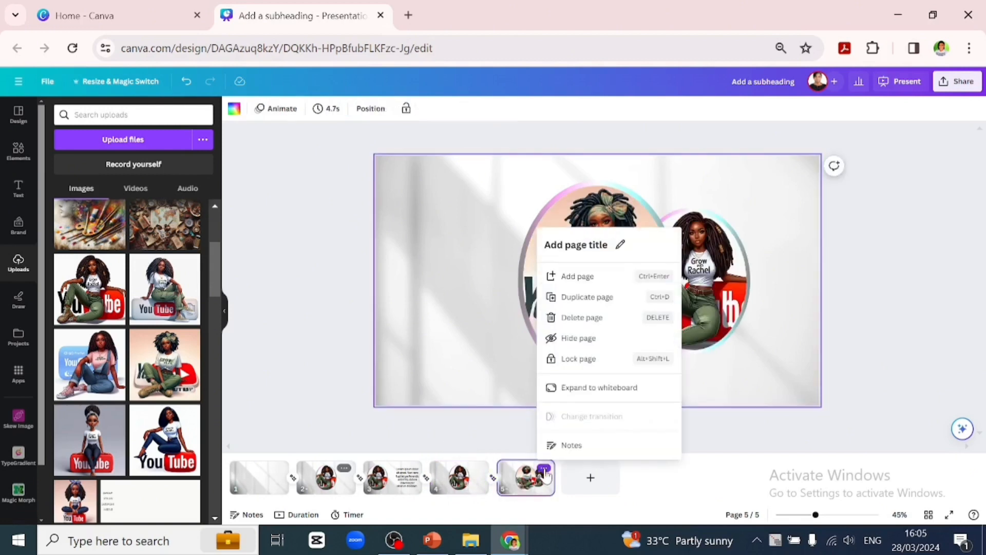
left_click(579, 306)
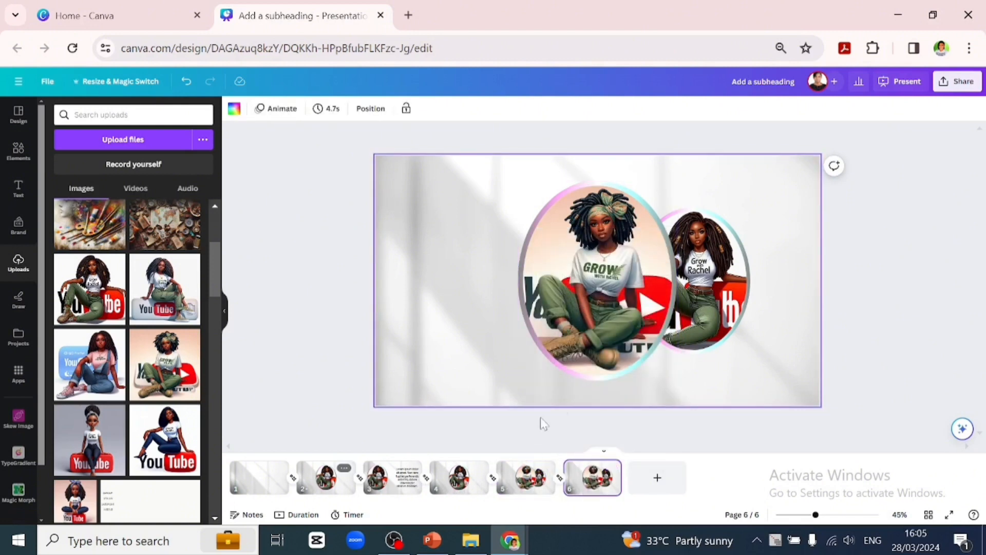
left_click_drag(805, 306, 693, 299)
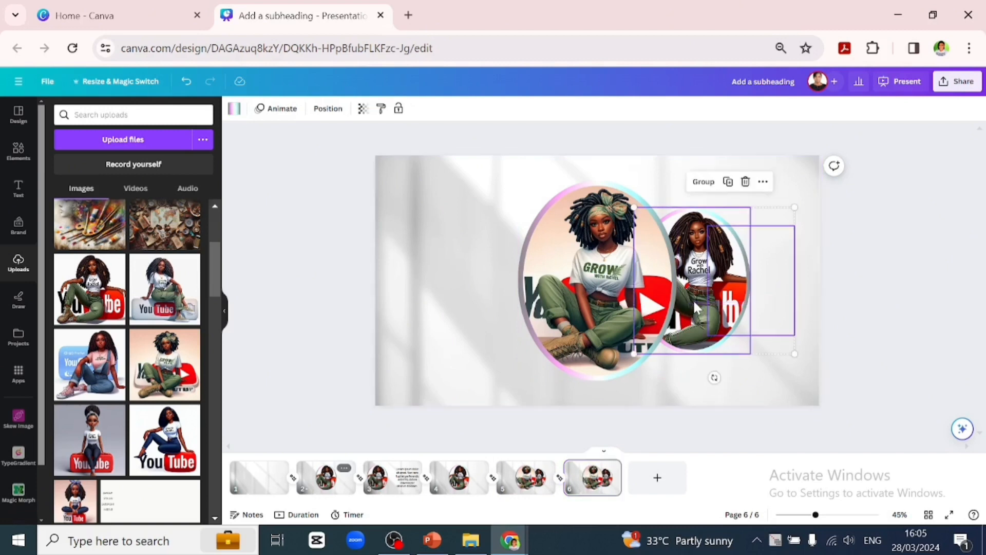
left_click(363, 108)
left_click_drag(363, 154, 167, 161)
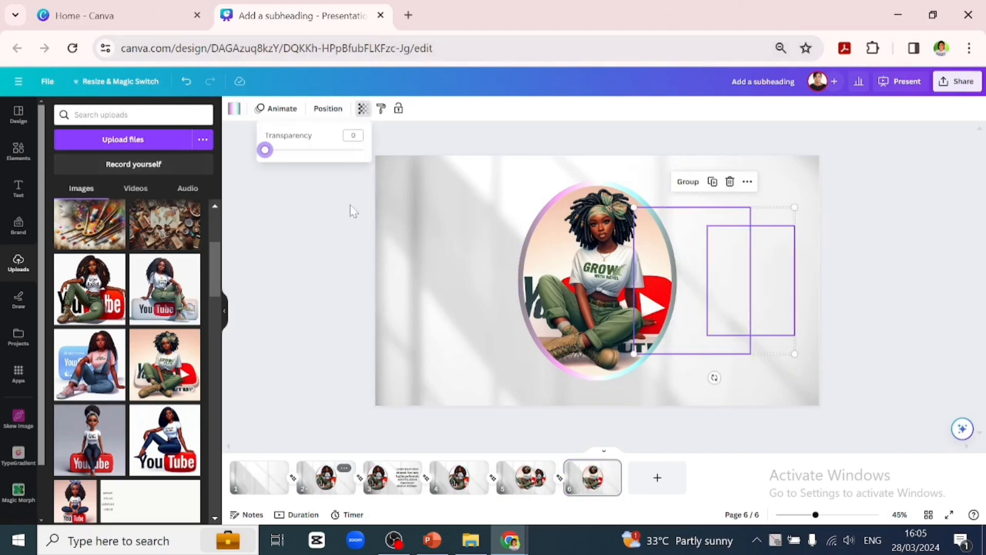
On page 6, move the headscarf woman's photo to the page's left side and add the same bold Lorem ipsum paragraph beside it
left_click_drag(582, 261, 466, 260)
type("Lorem ipsum dolor sit amet. Non vero fugit et perferendis animi hic dolore internos hic laborum dolorem.")
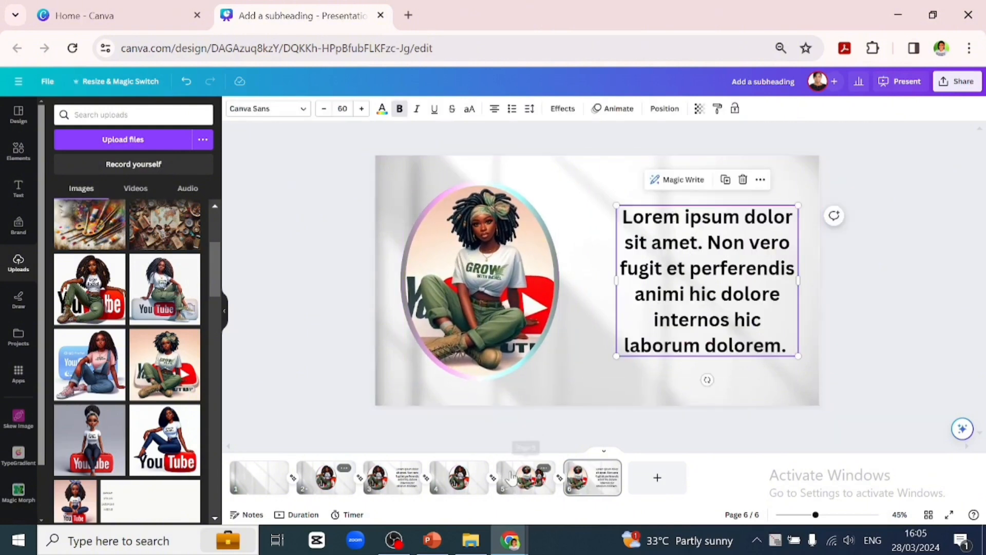
Duplicate page 5 and move the copy to the end of the presentation, as page 7
left_click(542, 468)
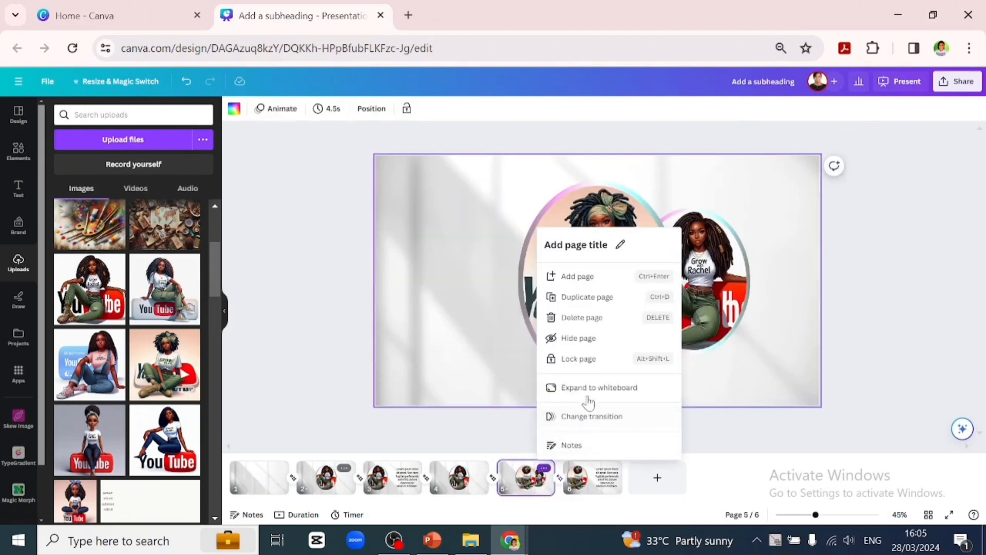
left_click(588, 300)
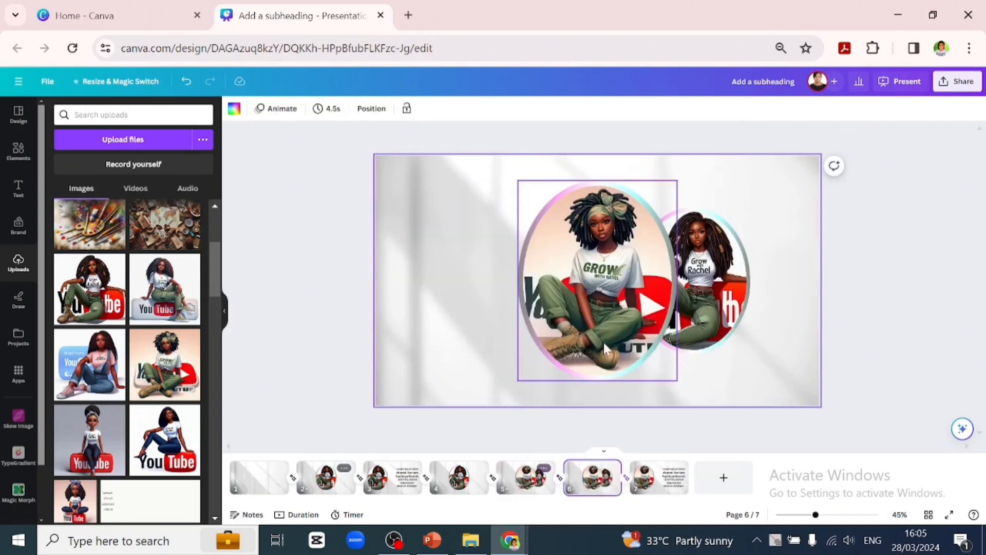
left_click_drag(610, 493, 663, 480)
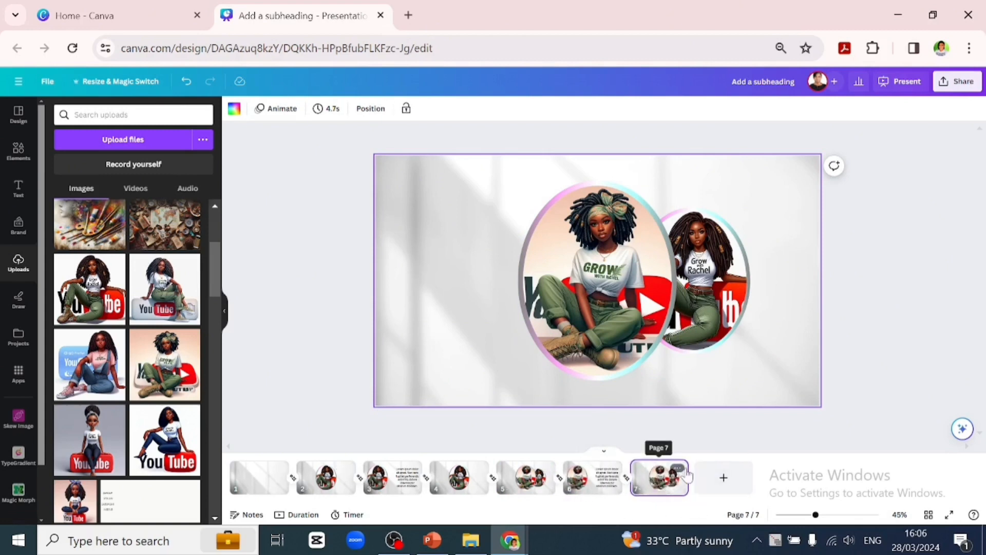
Duplicate page 7 and, on the copy, set the transparency of the smallest frame on the page's right side to 100
left_click(679, 469)
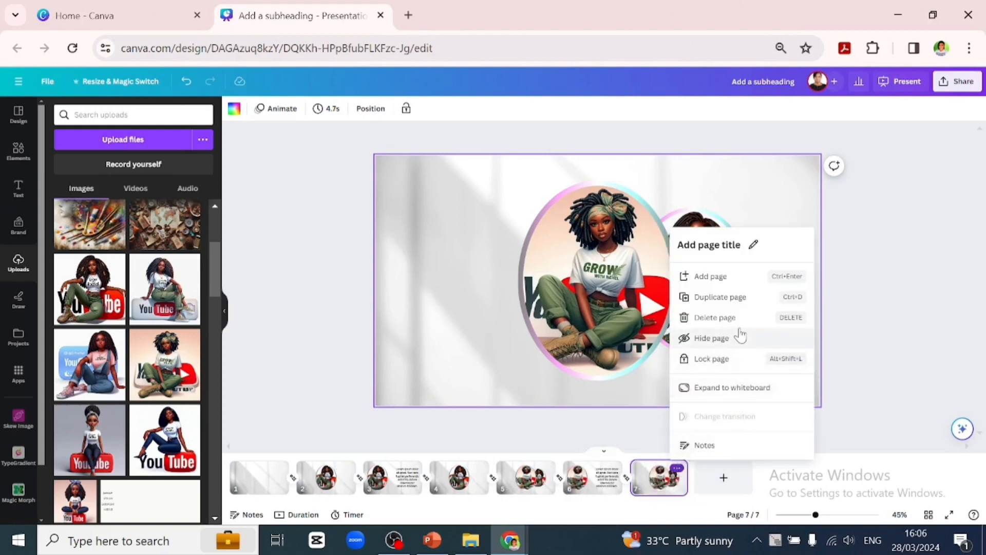
left_click(735, 297)
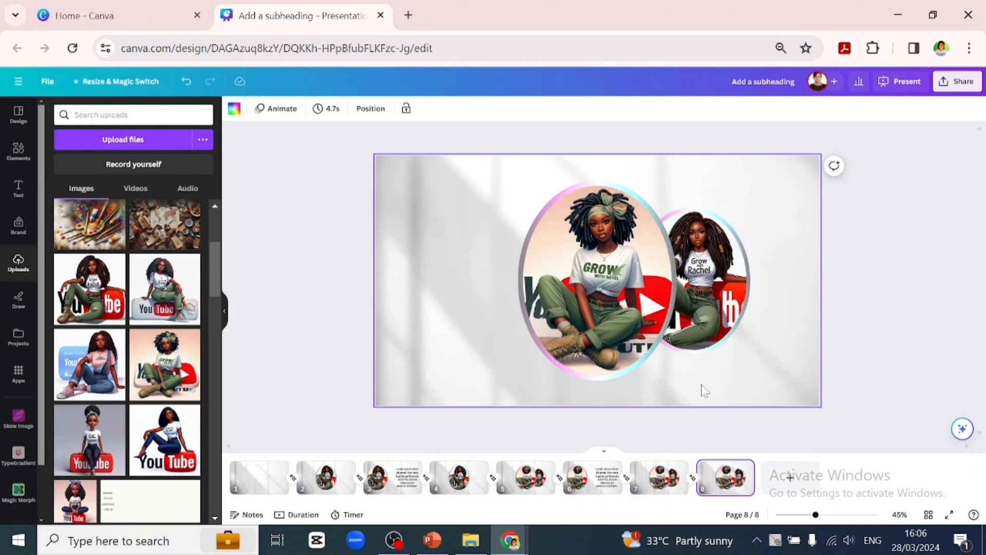
left_click(781, 298)
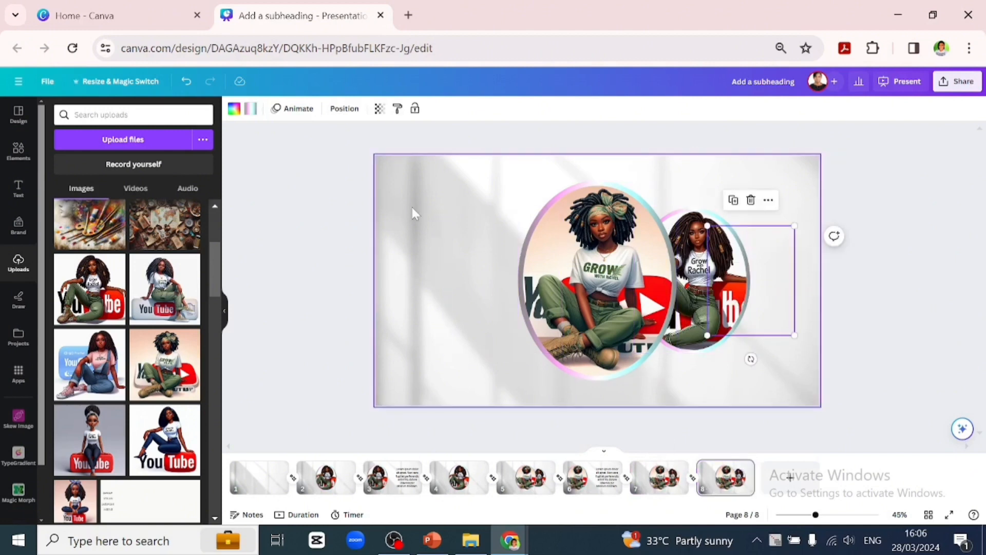
left_click(379, 108)
left_click_drag(281, 150, 395, 140)
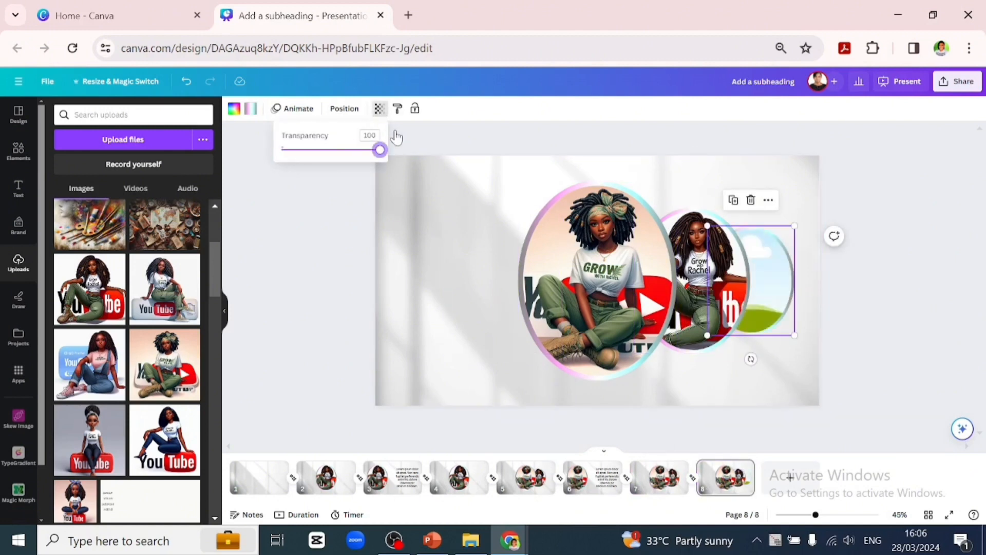
On page 8, fill the smallest frame with the long-haired woman in green trousers, the medium with the headscarf woman and the central with the woman in jeans
left_click_drag(114, 285, 776, 298)
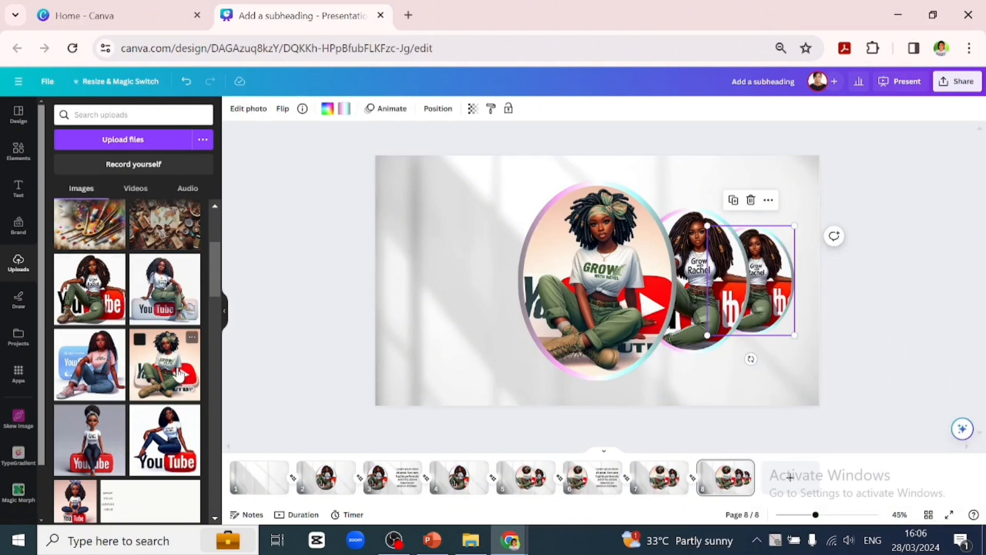
left_click_drag(179, 374, 735, 273)
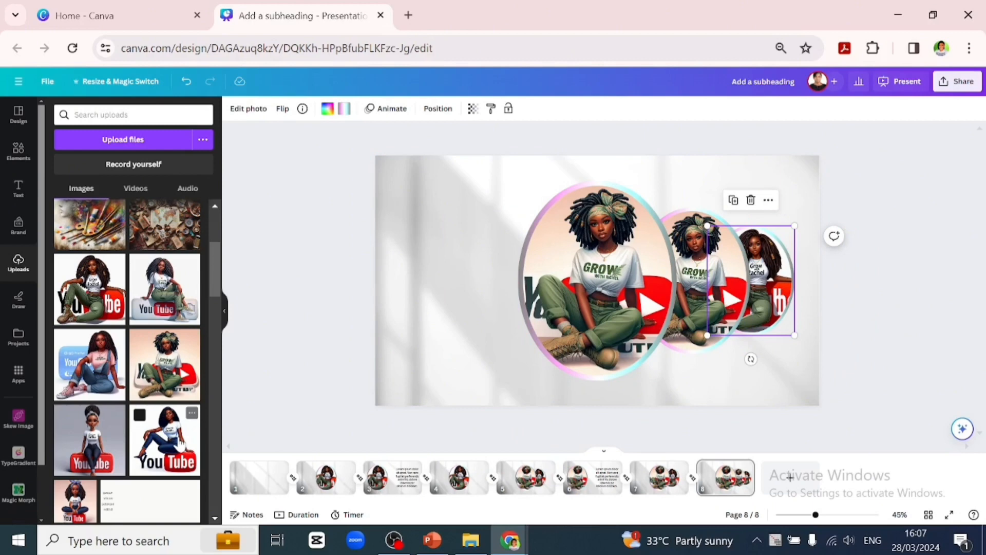
left_click_drag(177, 441, 198, 441)
left_click_drag(594, 345, 559, 361)
Duplicate page 8 twice to make pages 9 and 10
left_click(727, 487)
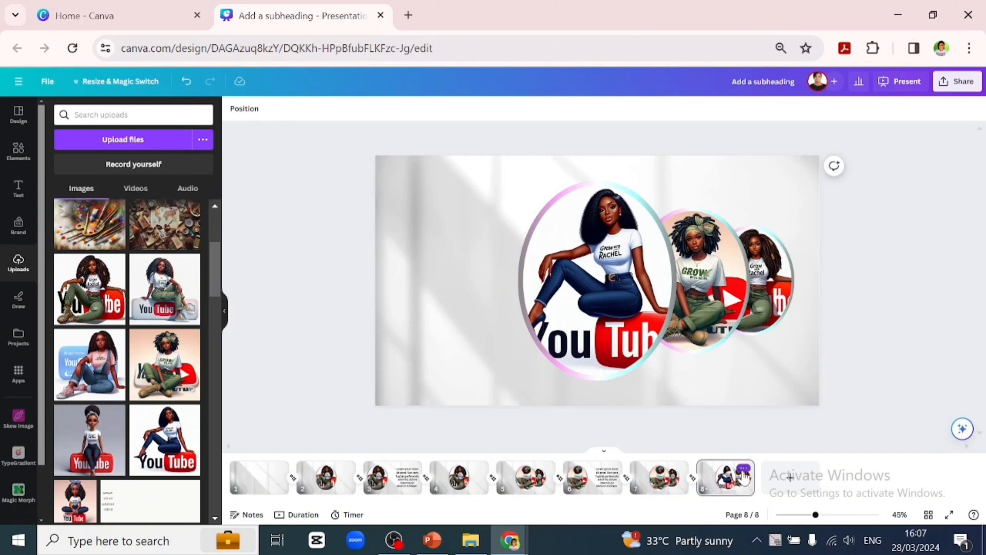
left_click(744, 469)
left_click(749, 295)
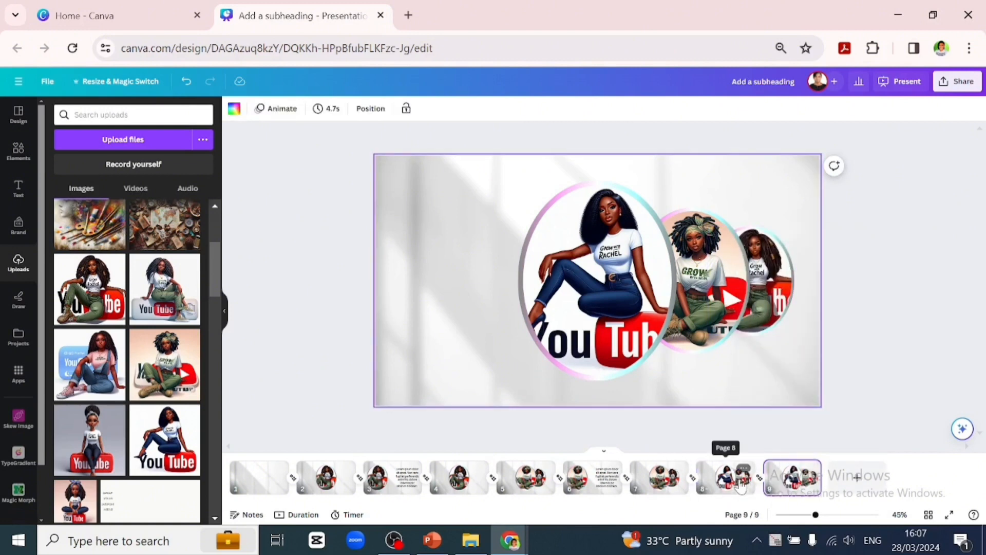
left_click(745, 469)
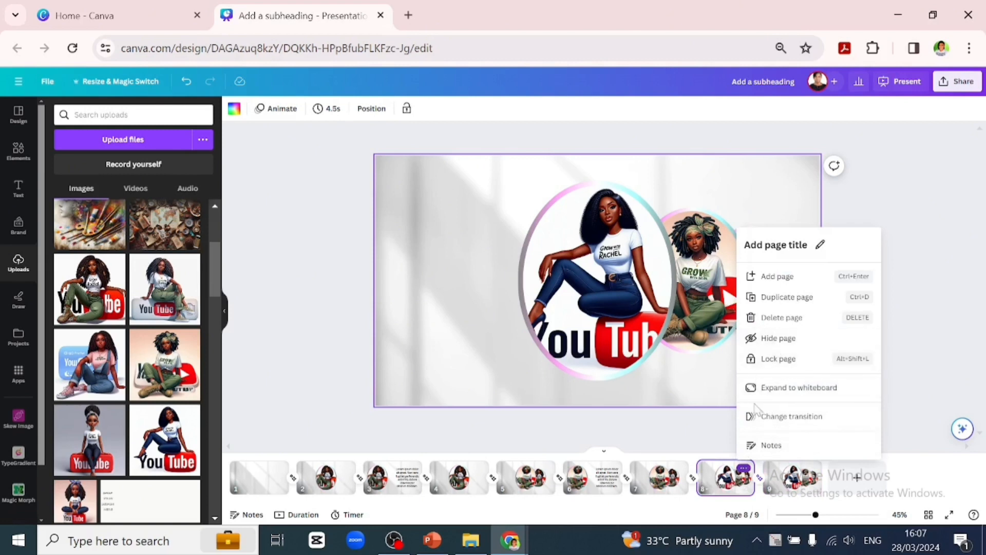
left_click(773, 297)
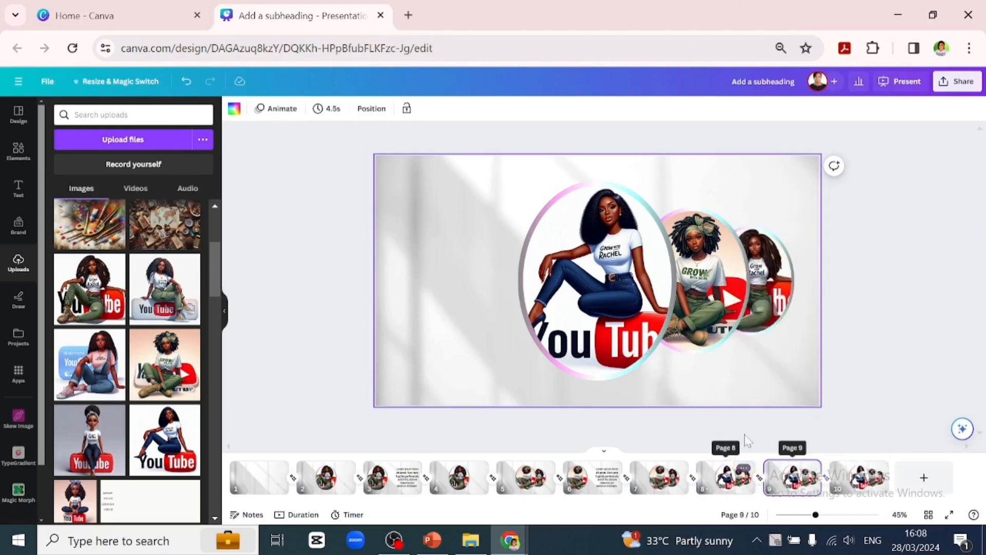
On page 9, set the transparency of the two smaller photo frames right of centre to 0
left_click_drag(813, 298, 733, 289)
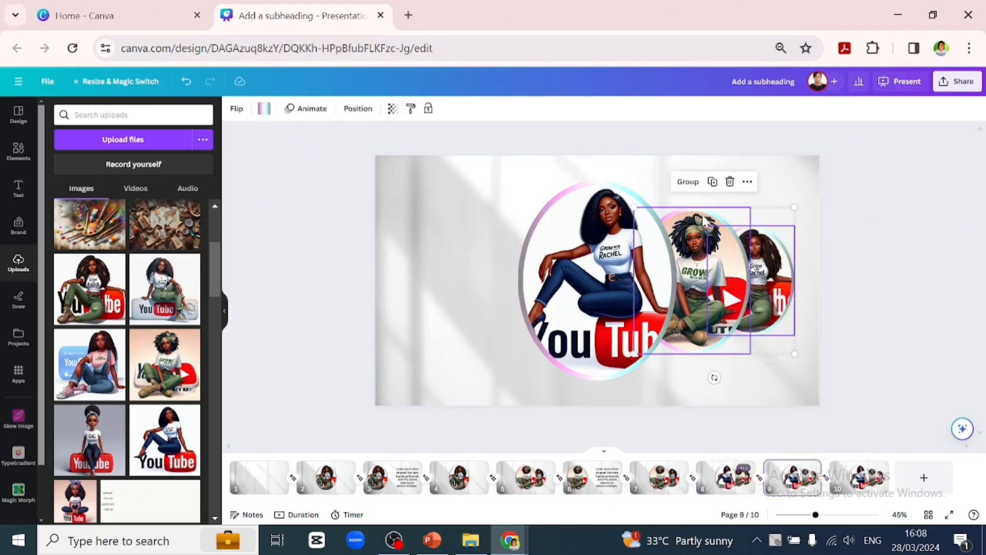
left_click(393, 109)
left_click_drag(395, 151, 294, 149)
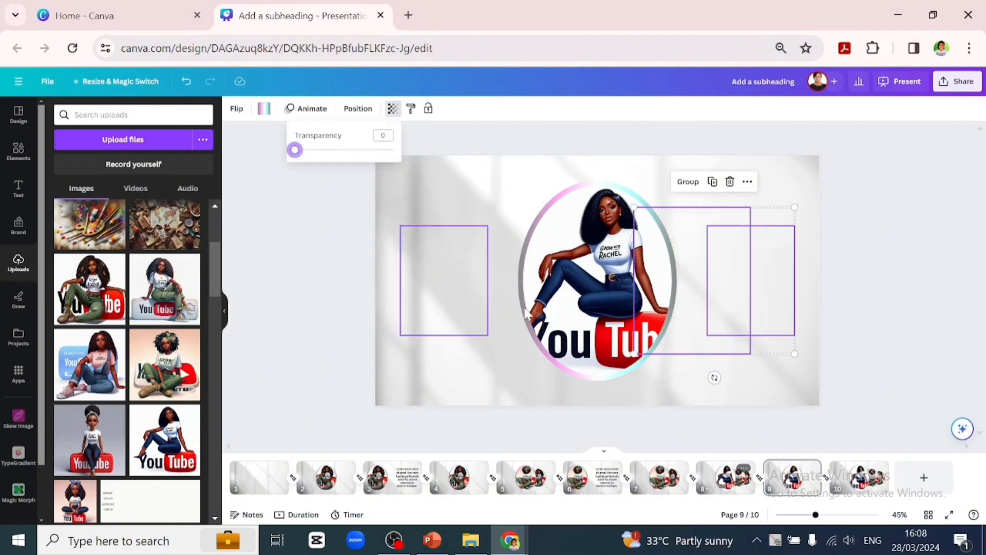
Move the photo of the woman in jeans to page 9's left side and add the bold Lorem ipsum paragraph beside it
left_click_drag(603, 297, 486, 296)
left_click(673, 318)
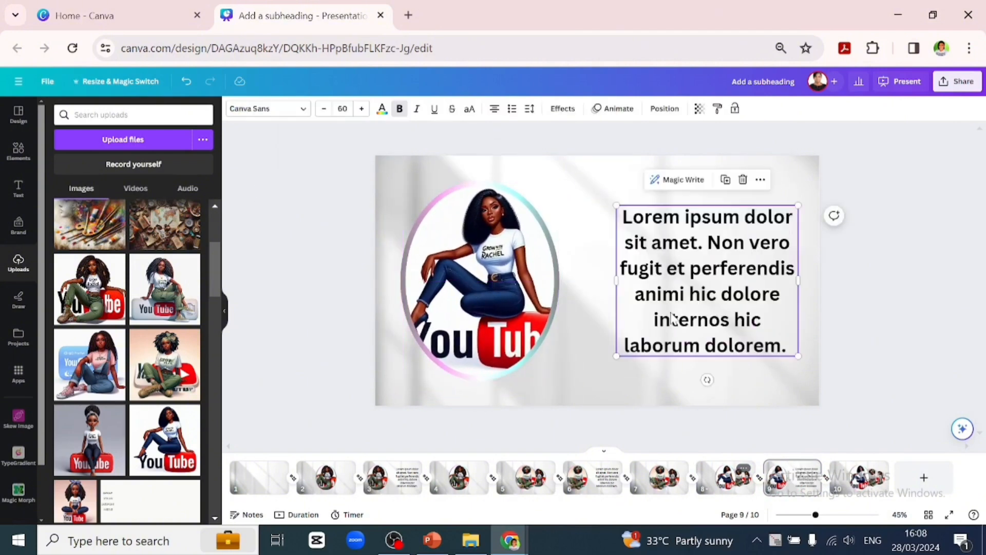
Duplicate page 10 and, on the copy, set the transparency of the small frame on the page's left side to 100
left_click(878, 469)
left_click(898, 298)
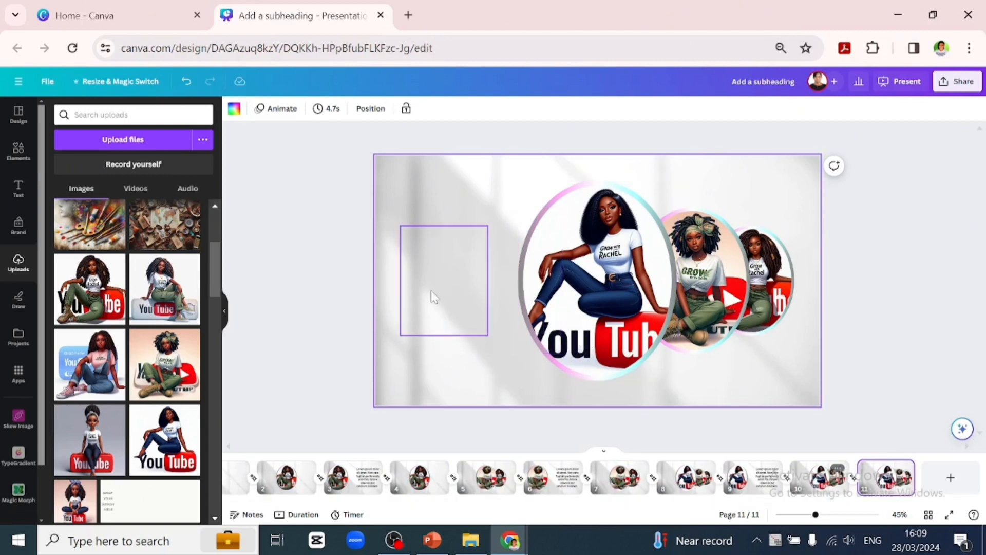
left_click(409, 297)
left_click(378, 109)
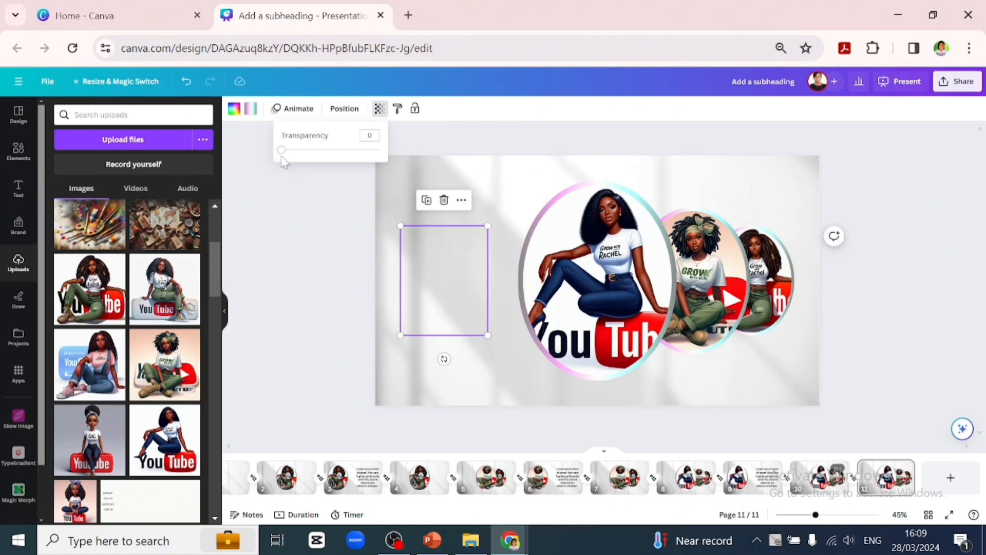
left_click_drag(281, 149, 379, 149)
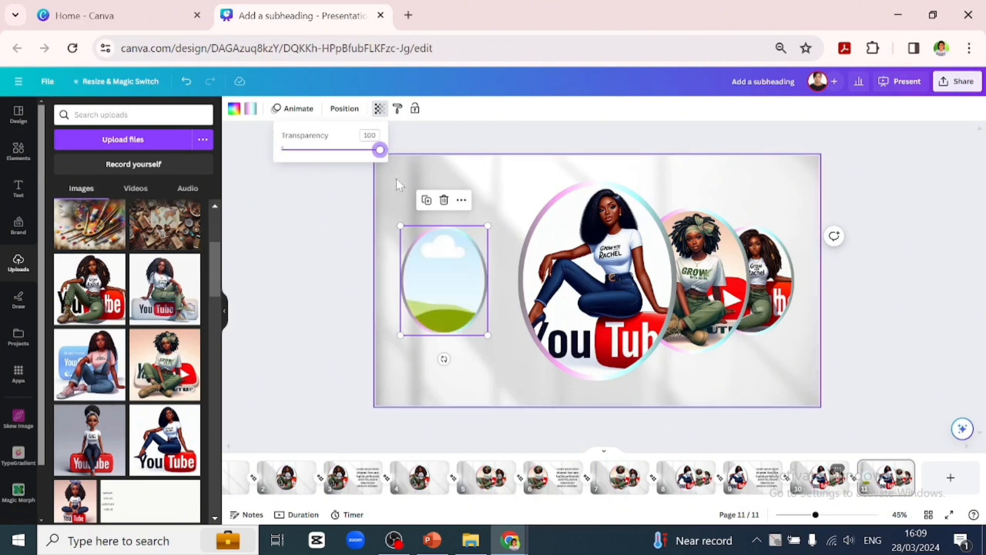
Shift page 11's three existing photos one frame clockwise into the left, smallest and medium frames, and fill the central frame with the woman seated on the YouTube block
left_click_drag(277, 327, 444, 288)
left_click_drag(168, 365, 764, 307)
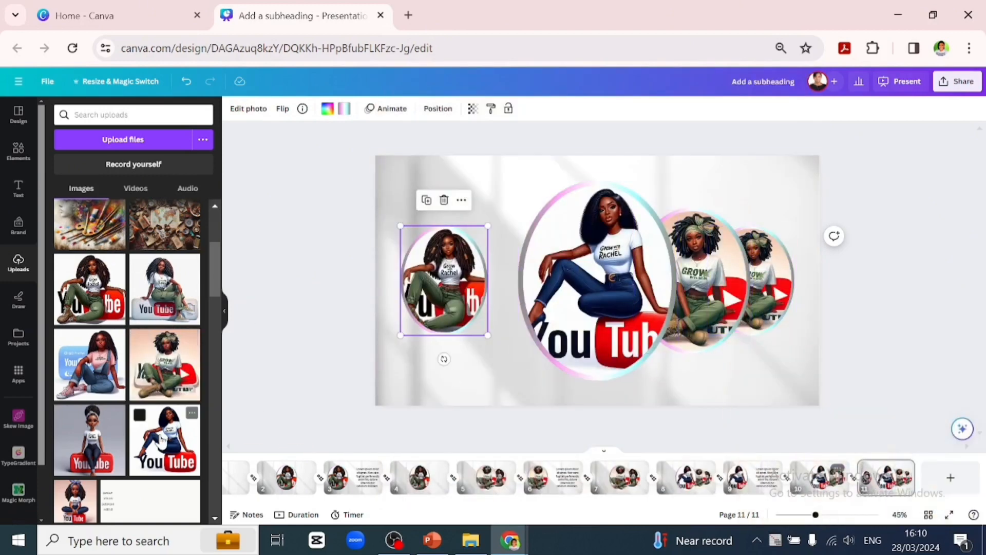
left_click_drag(164, 440, 675, 334)
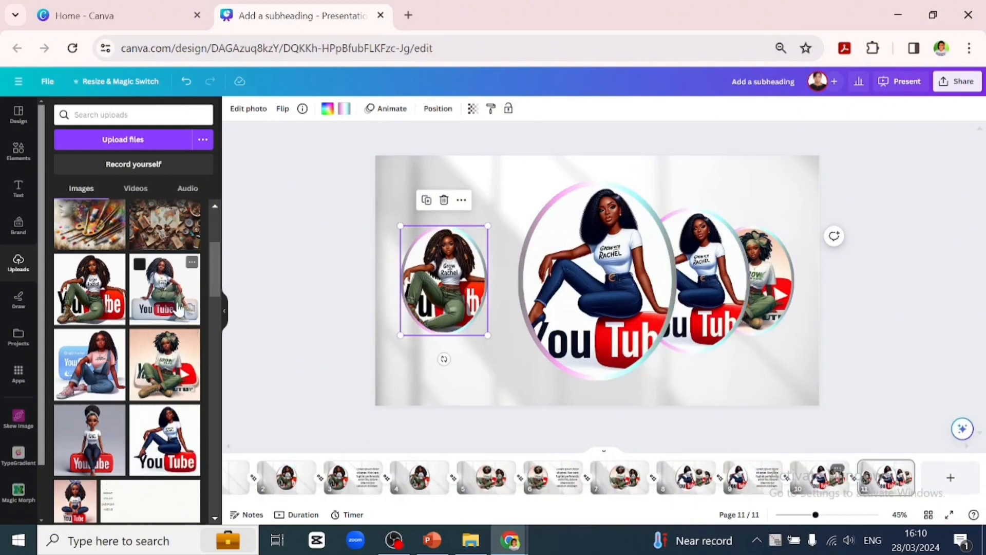
left_click_drag(179, 310, 566, 348)
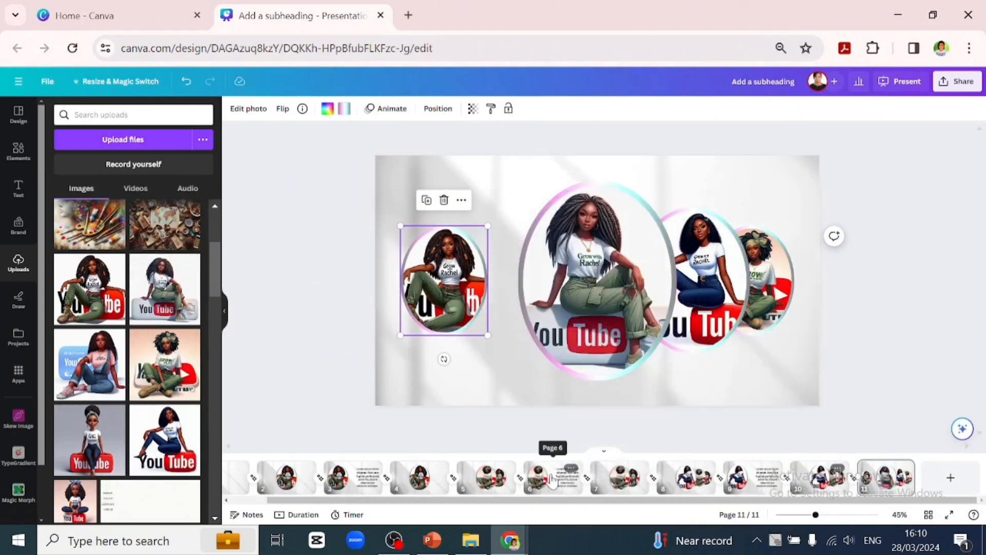
Duplicate page 11
left_click(904, 468)
left_click(863, 298)
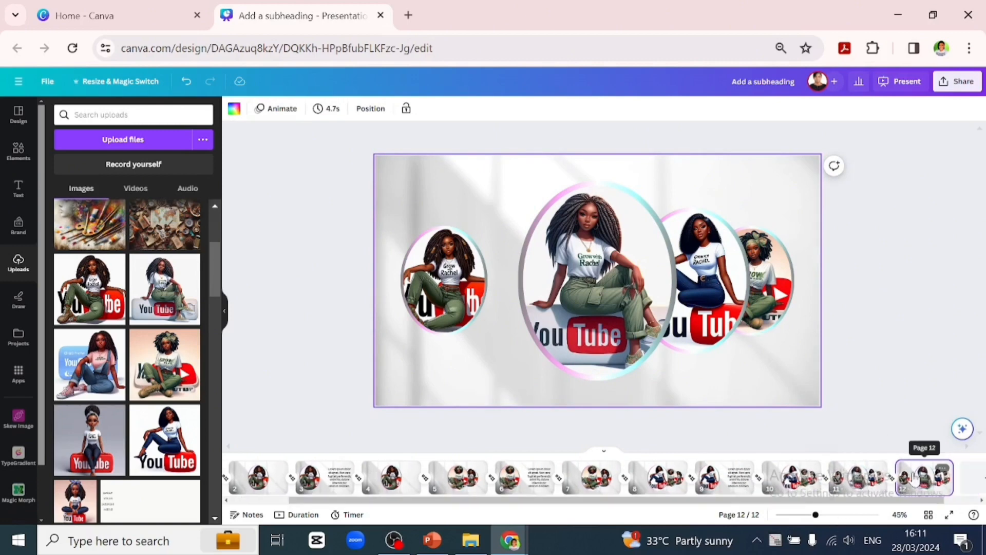
Duplicate page 12 and, on page 12, set the transparency of the two right-hand frames and the small left frame to 0
left_click(943, 468)
left_click(873, 296)
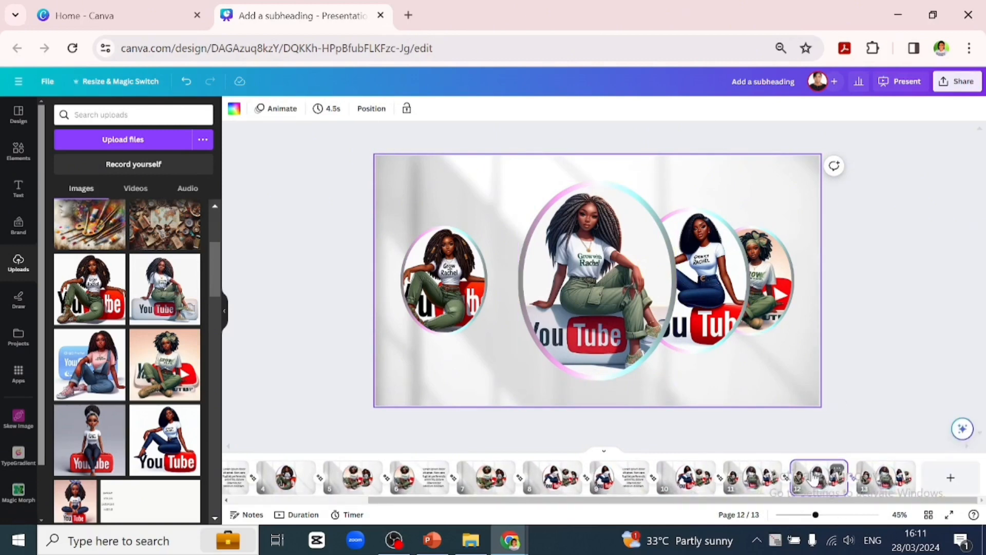
left_click_drag(816, 282, 663, 244)
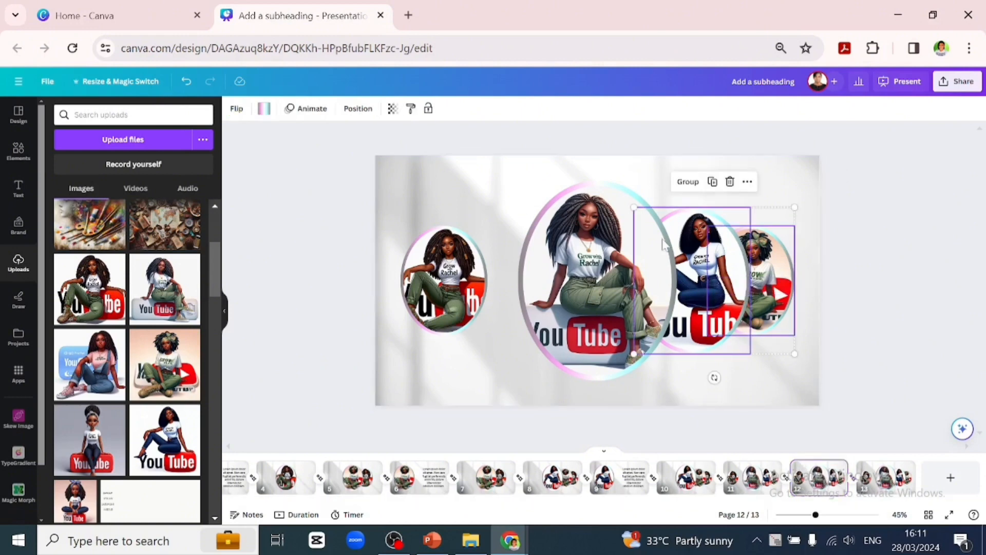
left_click(393, 109)
left_click_drag(393, 151, 248, 157)
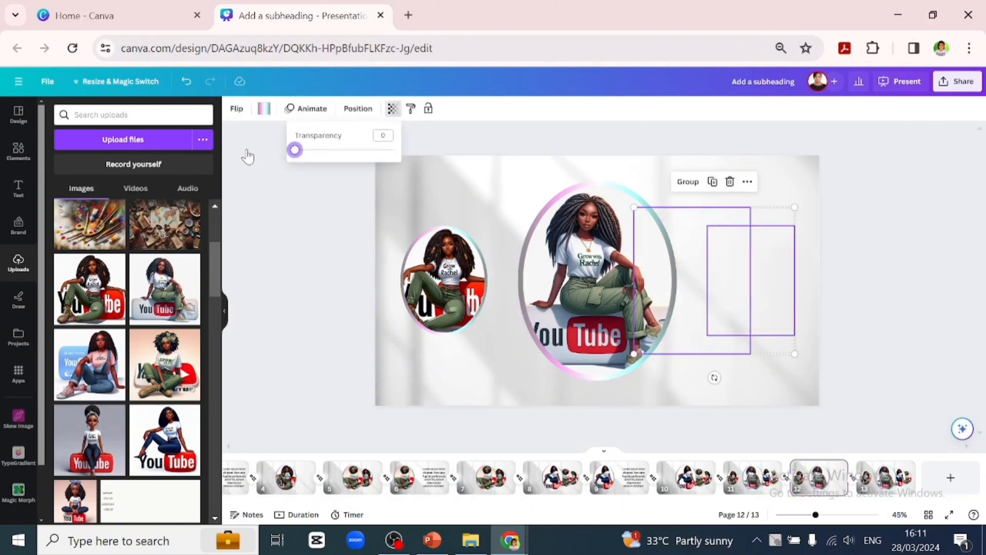
left_click(360, 270)
left_click(411, 280)
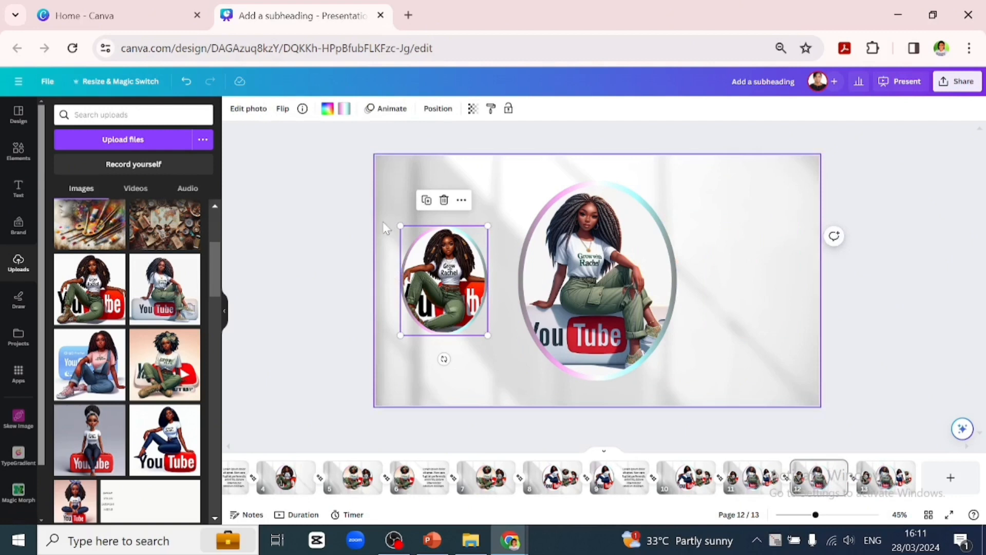
left_click(472, 109)
left_click_drag(473, 151, 375, 150)
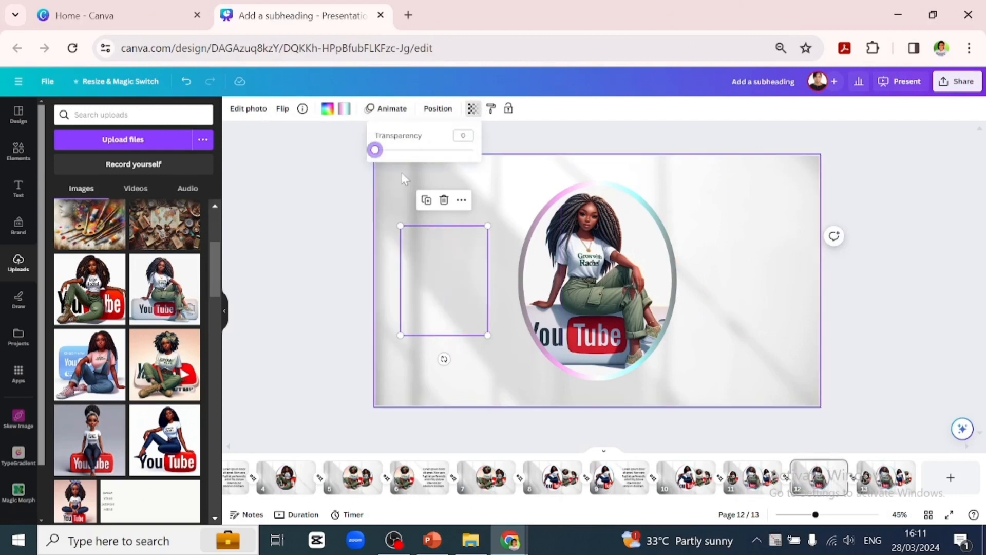
Move page 12's central photo to the page's right side and paste the bold Lorem ipsum paragraph on its left
left_click(586, 267)
left_click_drag(586, 266, 428, 269)
key("ctrl+v")
Duplicate page 13 and, on the copy, set the transparency of the empty medium frame left of centre to 100
left_click(885, 481)
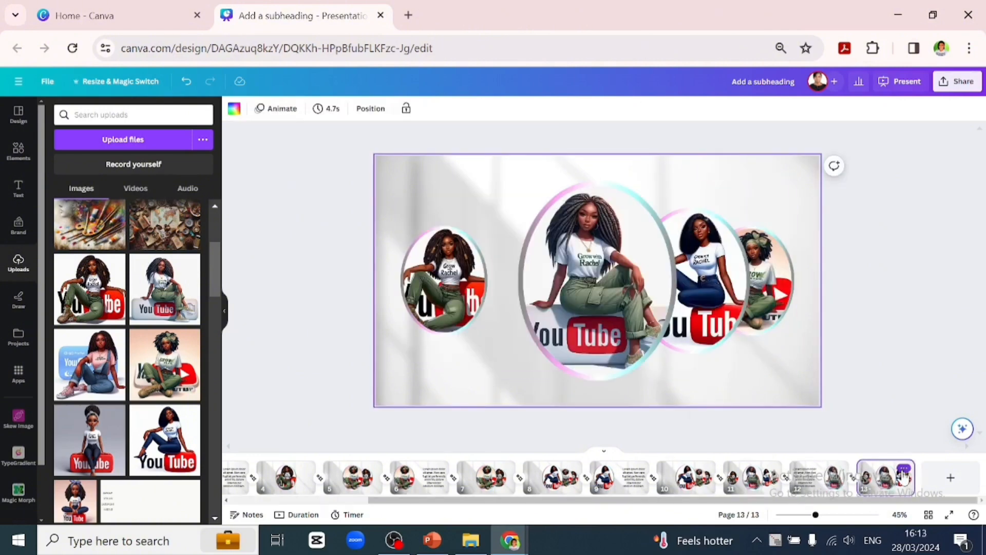
left_click(904, 470)
left_click(897, 303)
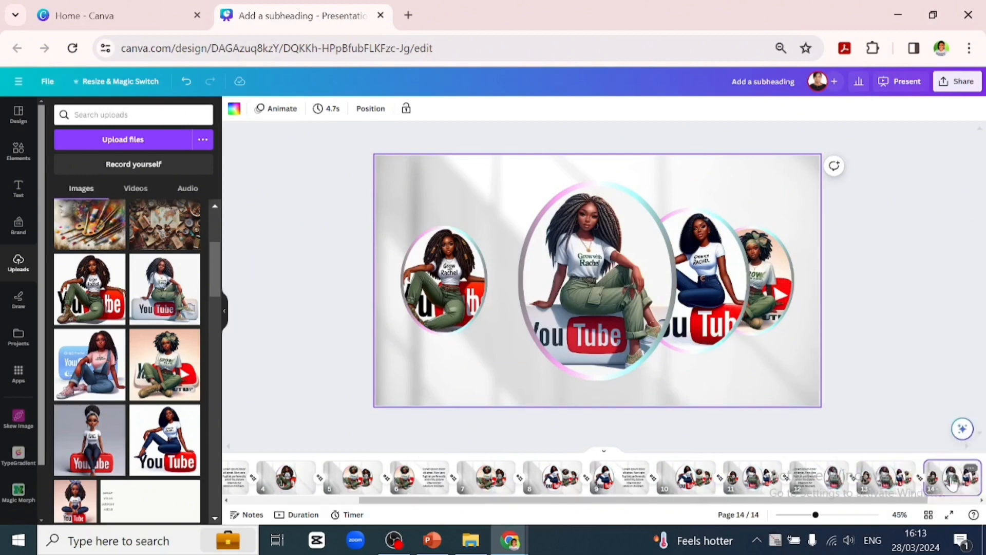
left_click(495, 282)
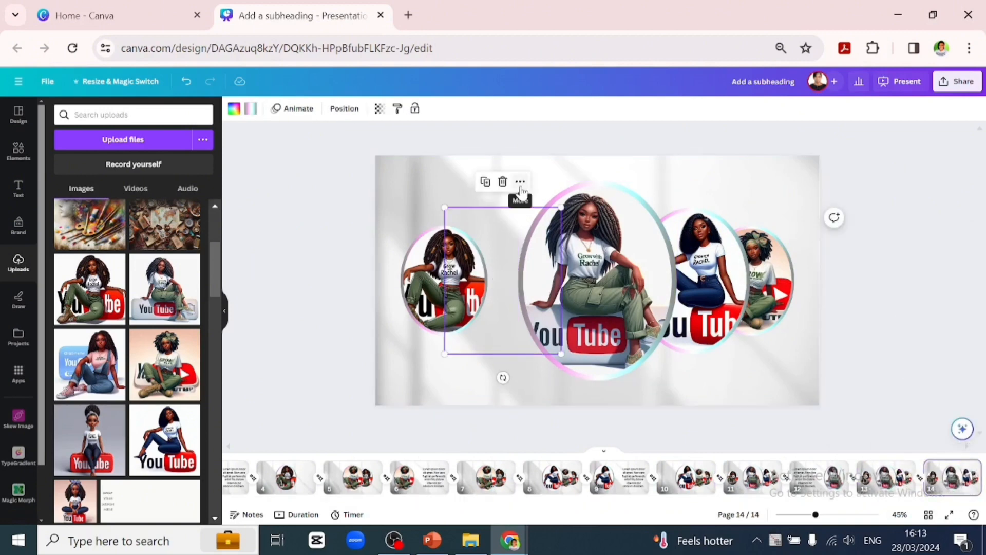
left_click(379, 111)
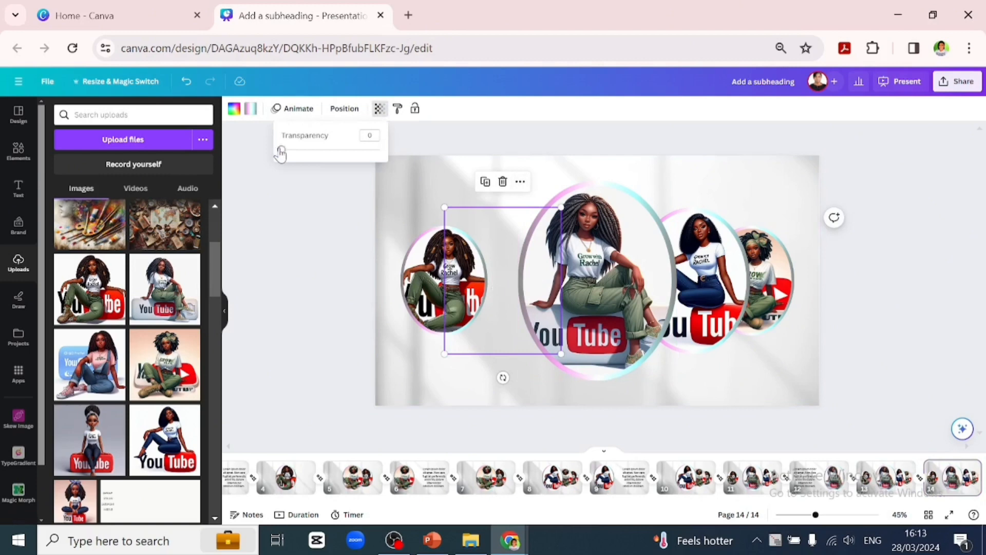
left_click_drag(280, 151, 402, 162)
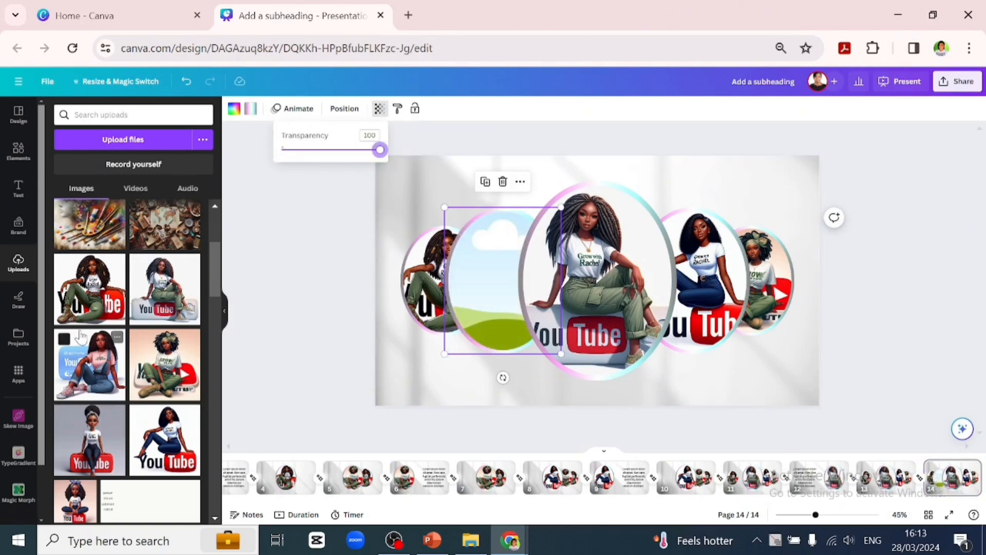
Fill page 14's frames from left to right with the green-headwrap, long-locs, blue-headscarf, YouTube-block and dark-blue-jeans women
left_click_drag(88, 298, 508, 298)
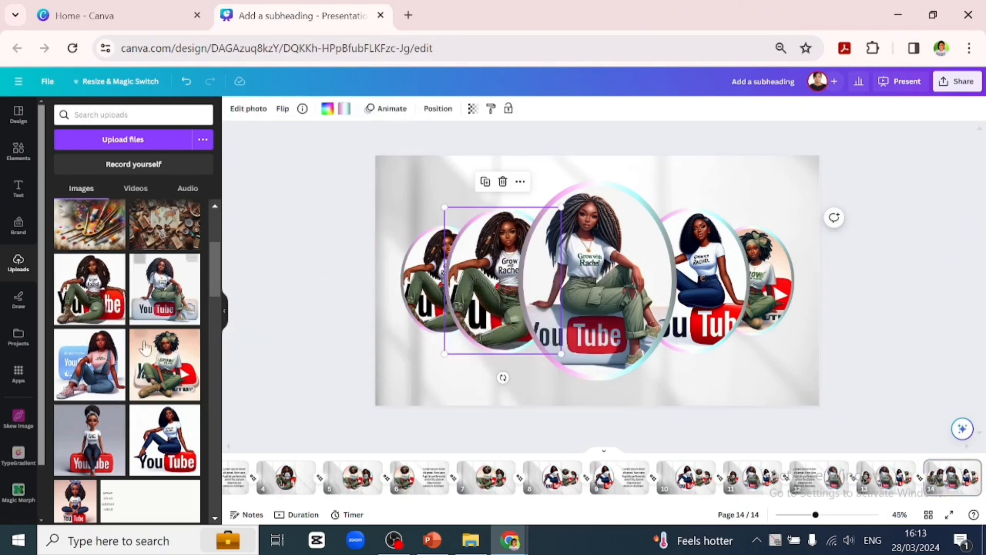
left_click_drag(146, 348, 421, 288)
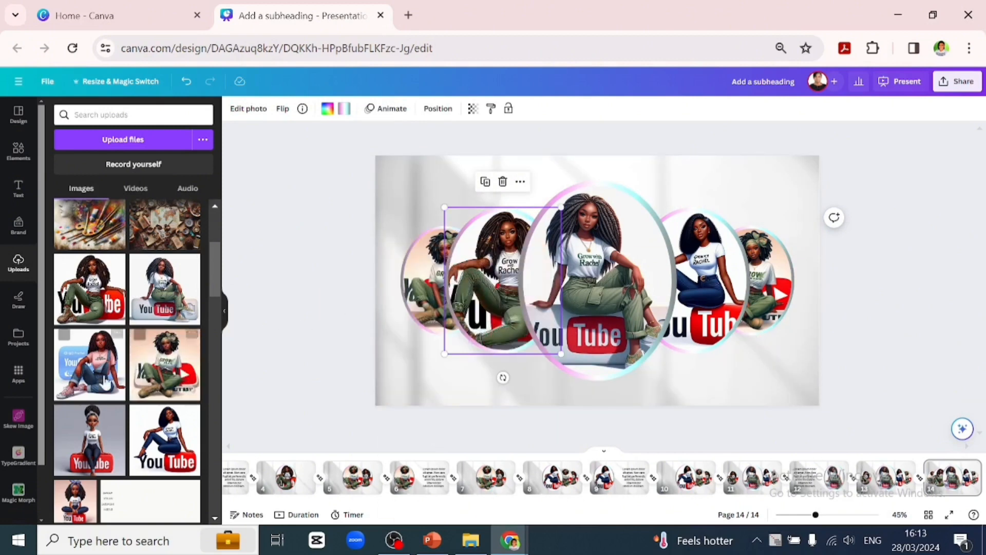
scroll(79, 391, "down", 1)
left_click_drag(75, 449, 596, 309)
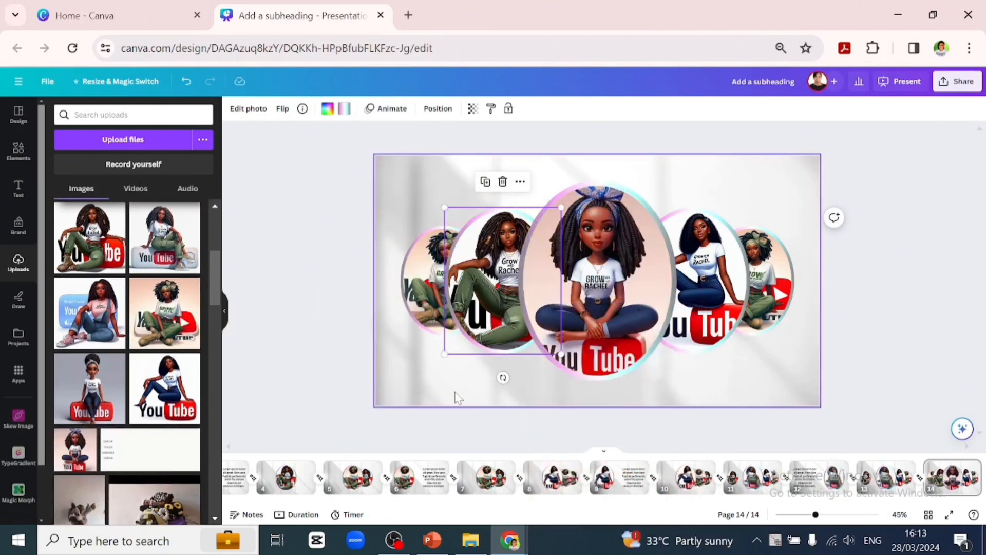
left_click_drag(188, 252, 705, 281)
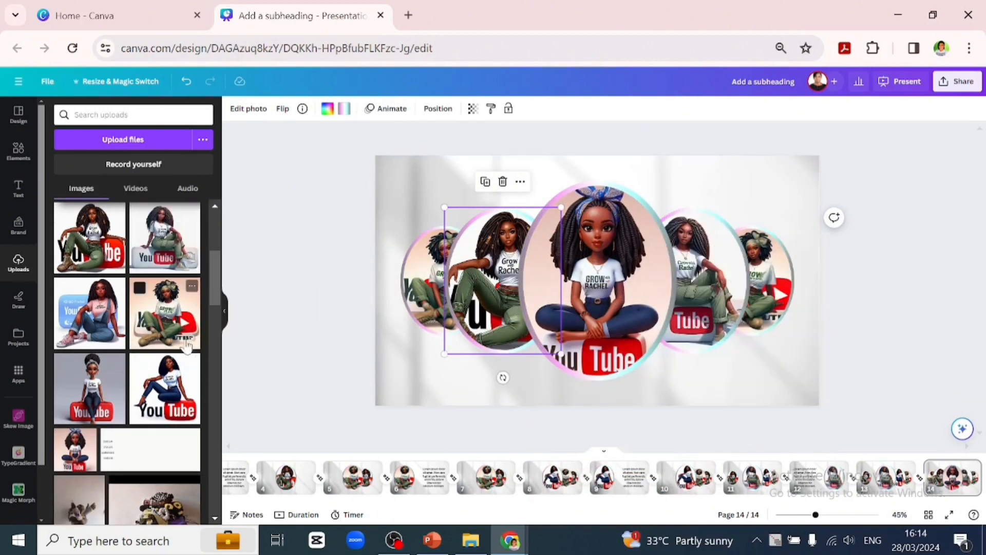
left_click_drag(153, 397, 768, 303)
Duplicate page 14 twice to make pages 15 and 16
left_click(943, 478)
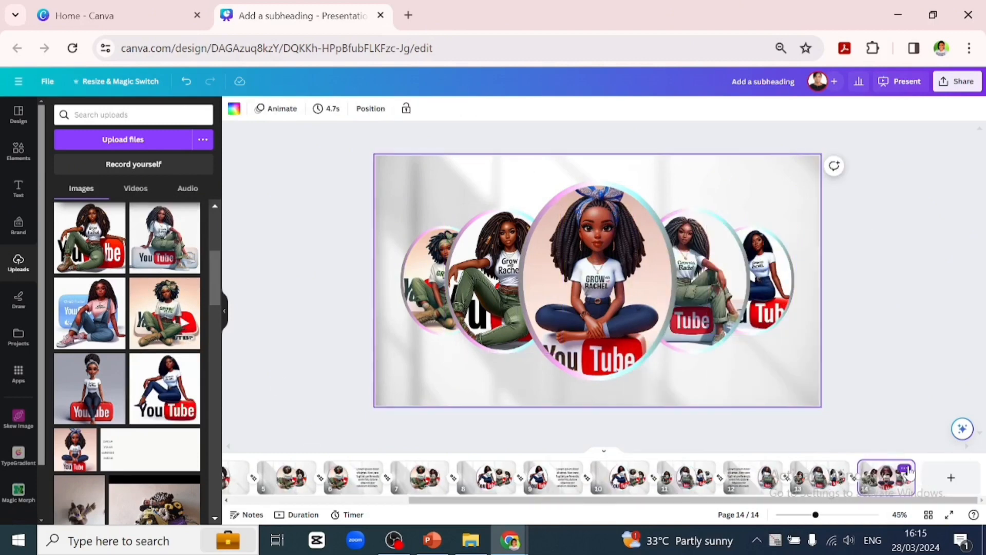
left_click(905, 468)
left_click(892, 299)
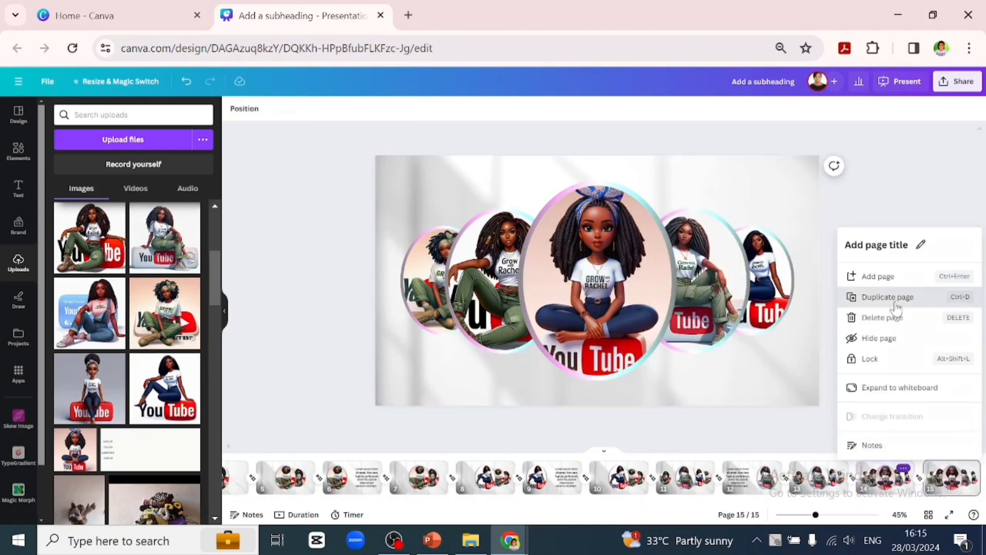
left_click(904, 470)
left_click(874, 297)
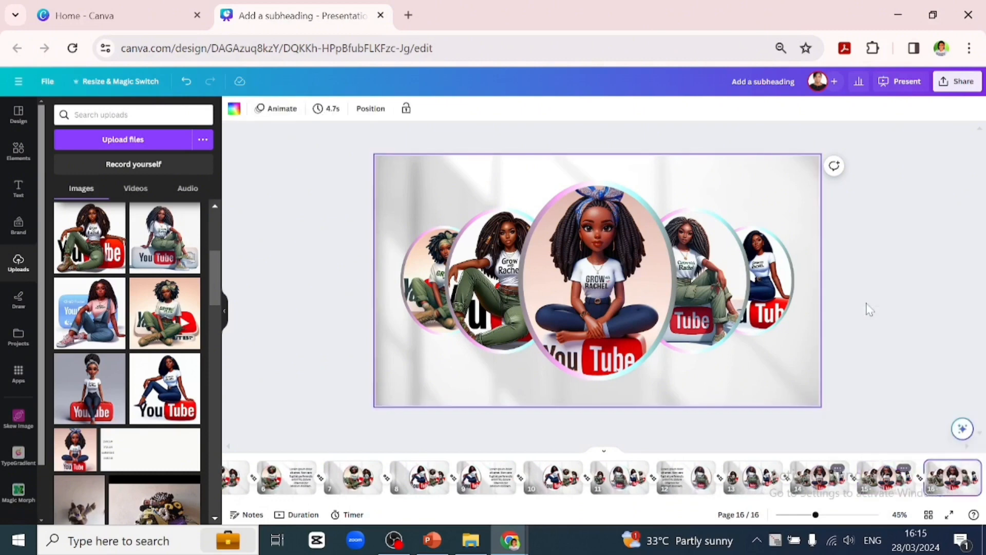
Set the transparency of the four frames flanking page 15's central photo to 0
left_click(886, 476)
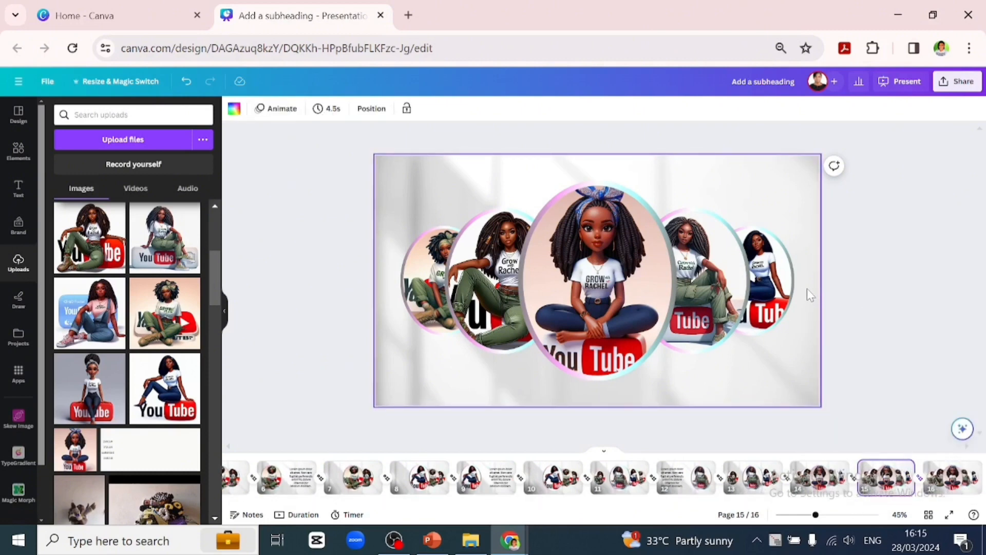
left_click_drag(807, 289, 696, 301)
left_click(393, 108)
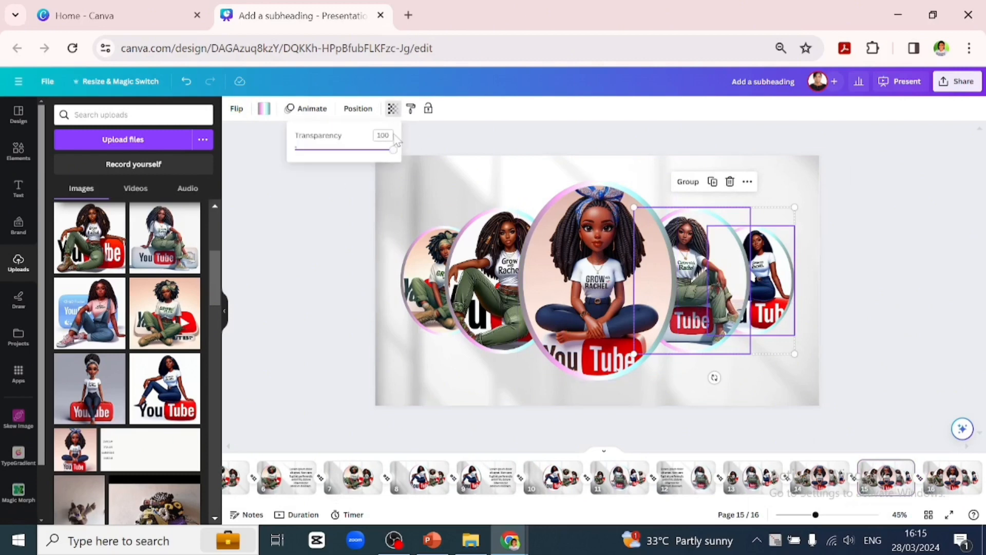
left_click_drag(389, 149, 295, 150)
left_click_drag(391, 284, 452, 216)
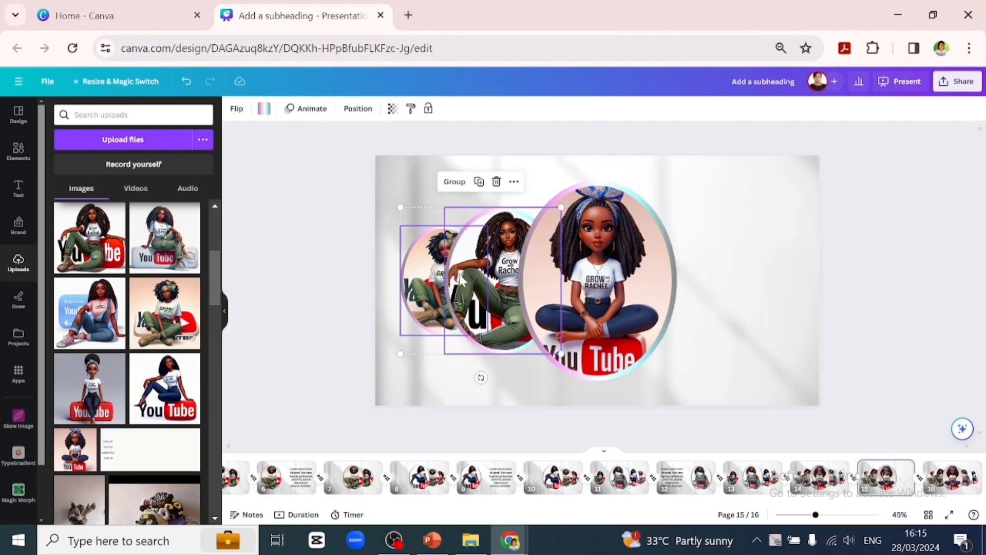
left_click(393, 108)
left_click_drag(390, 149, 295, 150)
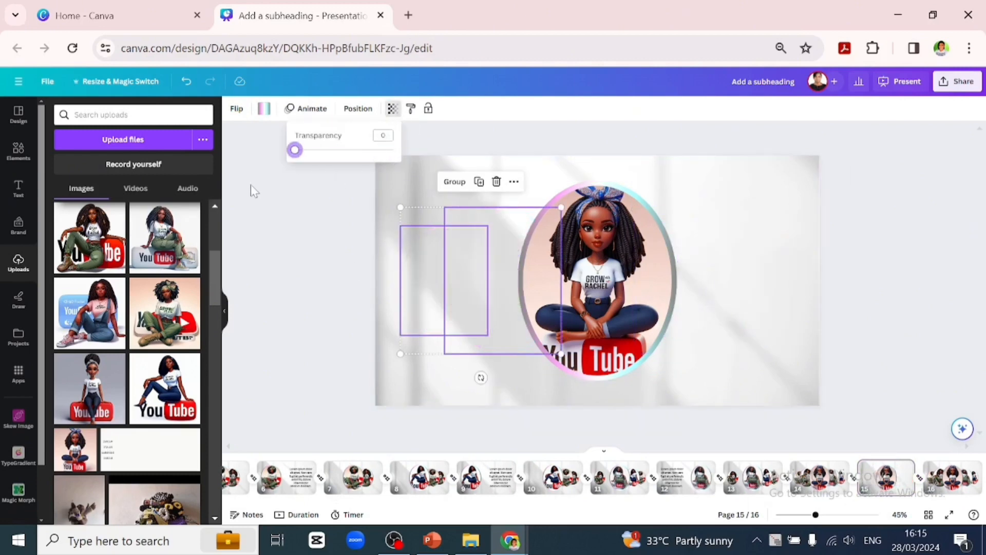
Move page 15's blue-headscarf photo to the page's right side and paste the bold Lorem ipsum paragraph on the left
left_click(596, 297)
left_click_drag(596, 283, 453, 293)
key("ctrl+v")
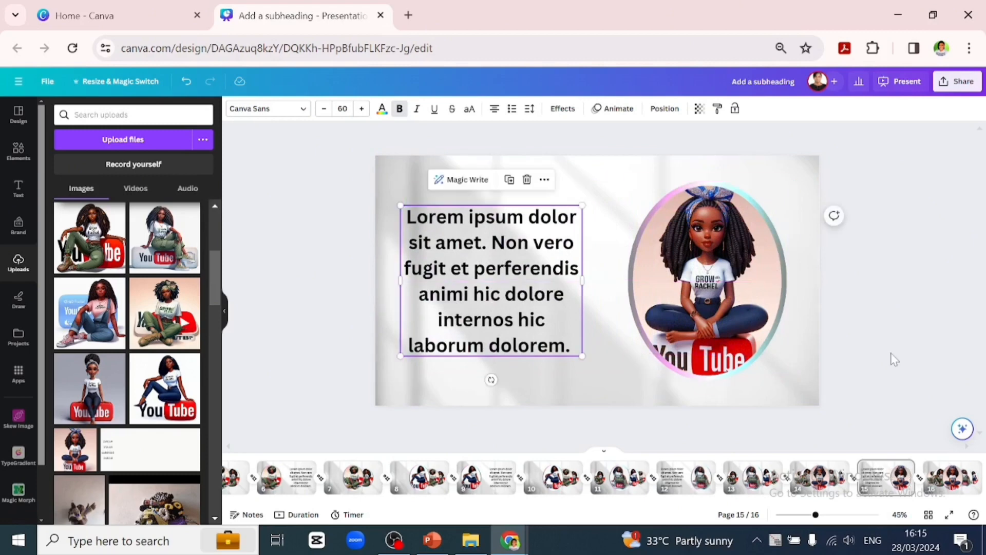
left_click(889, 367)
Duplicate page 16
left_click_drag(930, 500, 972, 500)
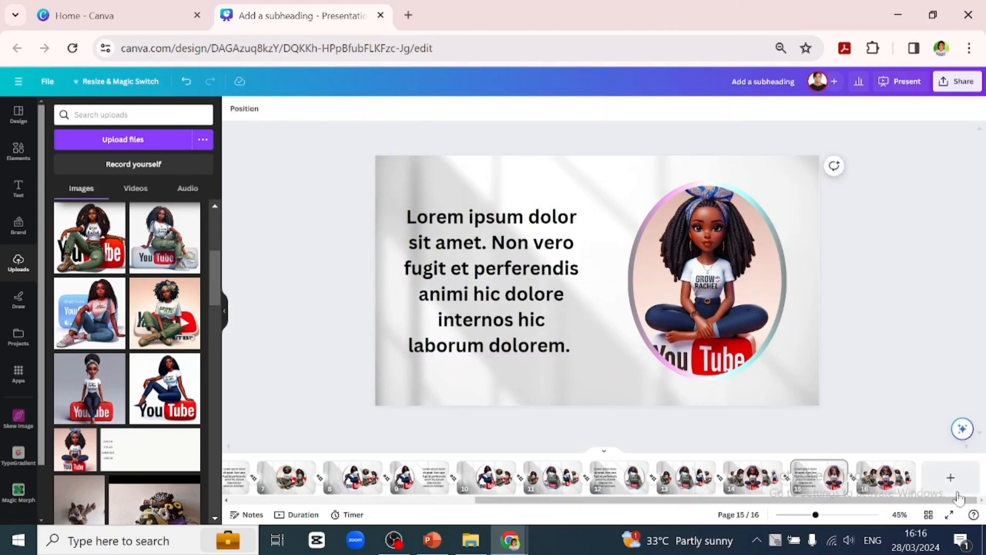
left_click(905, 467)
left_click(897, 298)
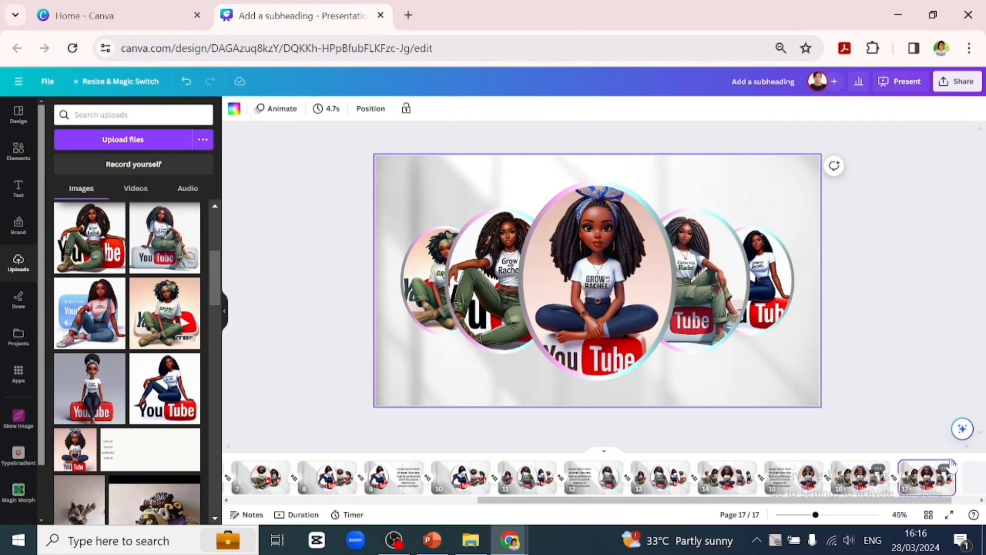
Refill page 17's frames from left to right with the jeans, green-headwrap, long-locs, blue-headscarf and YouTube-block women
left_click_drag(98, 230, 560, 280)
left_click_drag(76, 446, 718, 323)
left_click_drag(157, 234, 767, 282)
left_click_drag(158, 310, 487, 298)
left_click_drag(164, 388, 427, 288)
Duplicate page 17 and then its copy to make pages 18 and 19
left_click(946, 468)
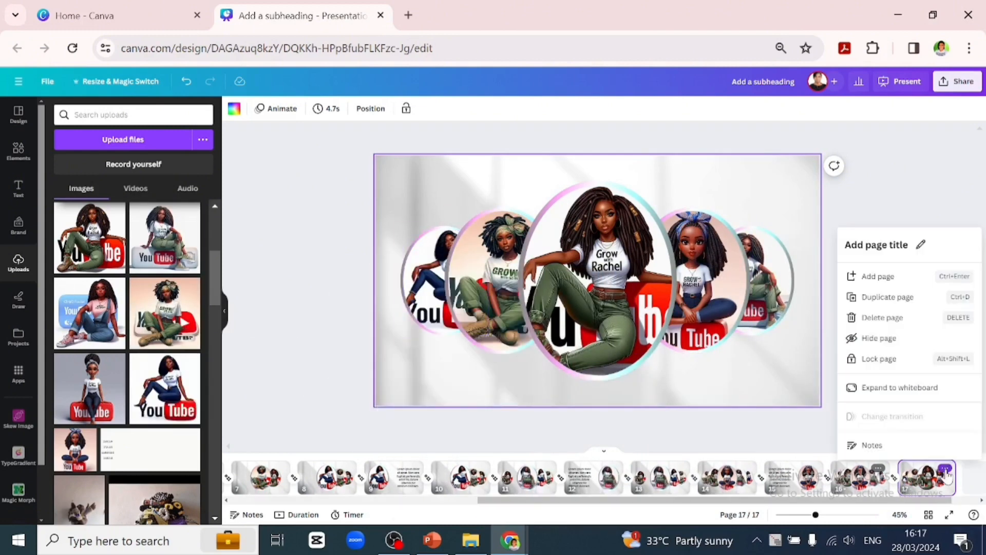
left_click(884, 297)
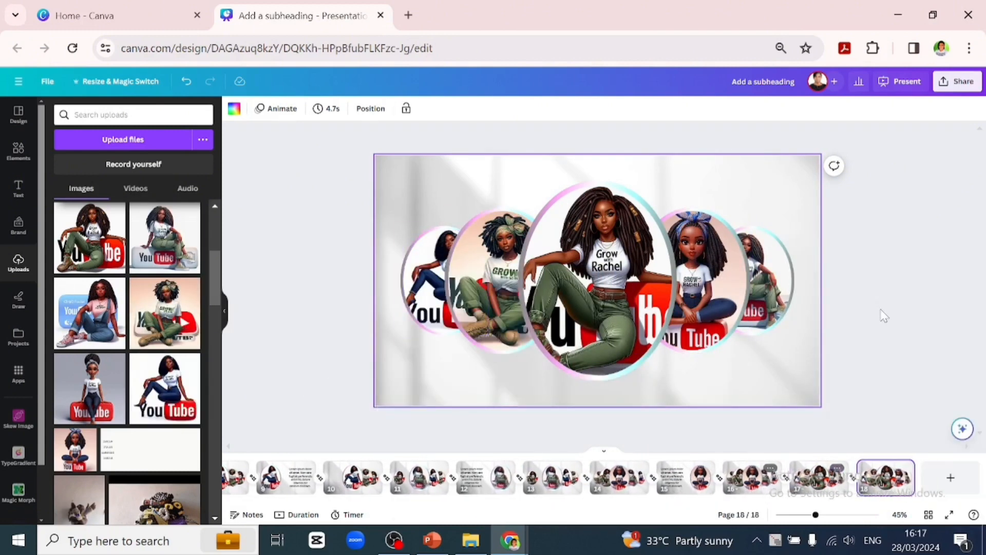
left_click(904, 469)
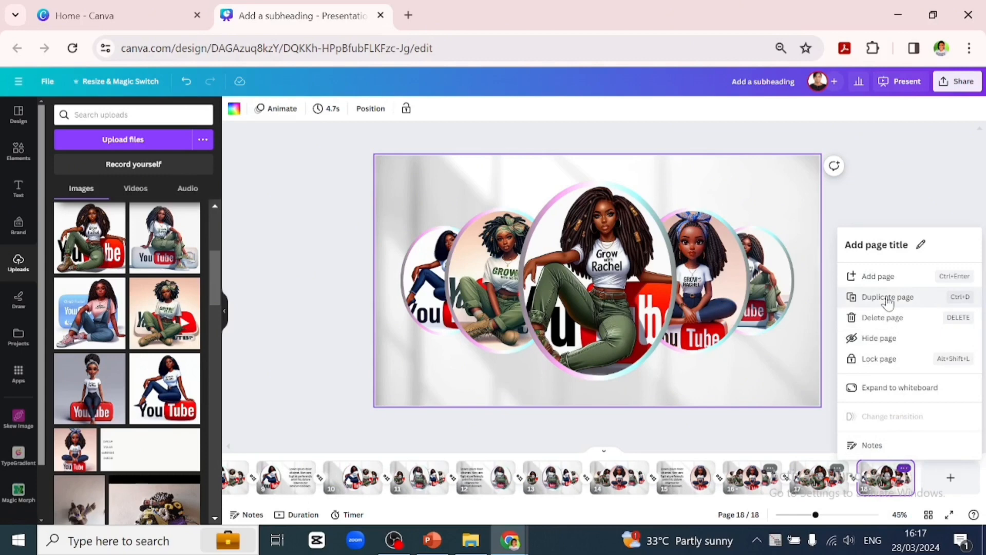
left_click(888, 298)
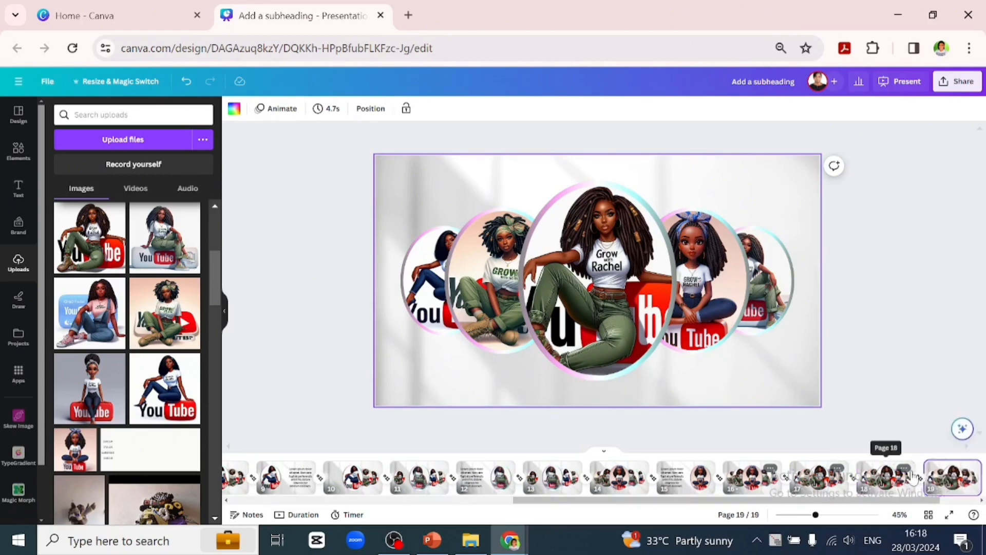
Select all five photo frames on page 18 and align them to their common centre so they stack
left_click(894, 480)
left_click_drag(807, 288, 385, 227)
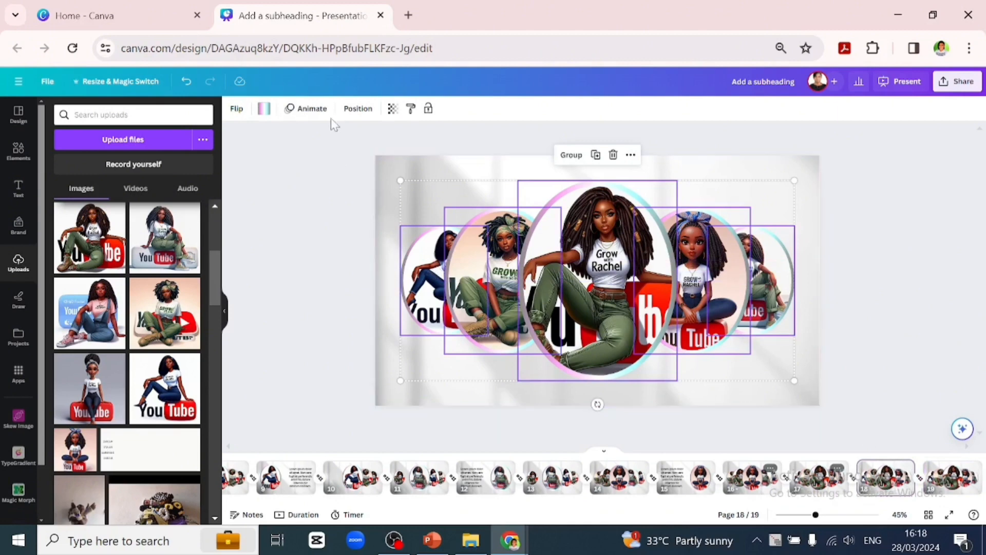
left_click(358, 109)
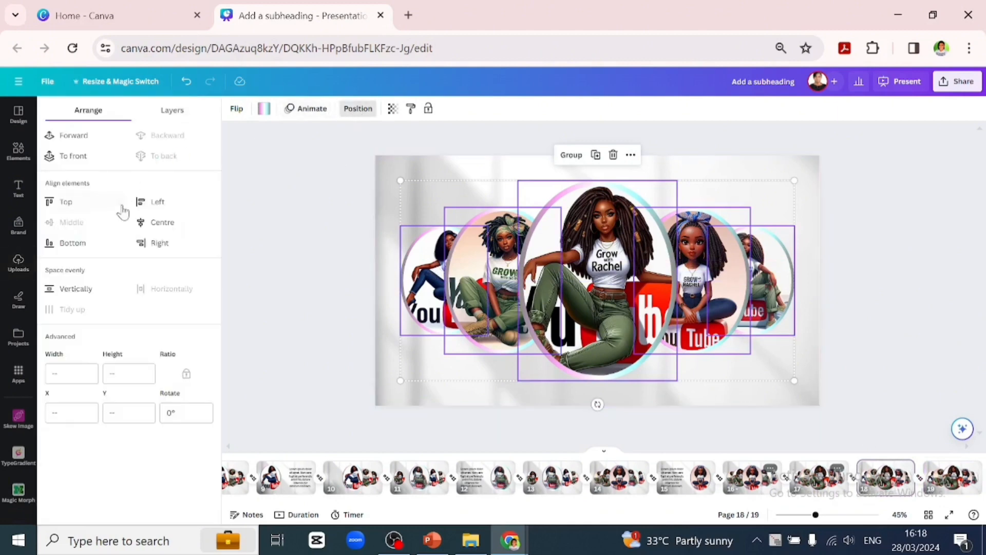
left_click(153, 226)
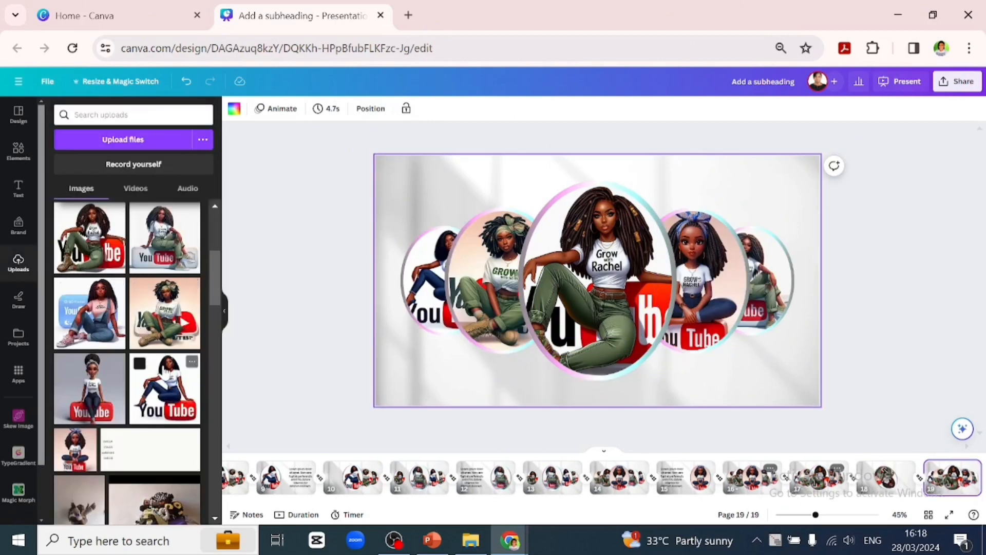
On page 19, place the jeans photo far right, green-headwrap medium right, YouTube-block far left and blue-headscarf medium left
left_click_drag(165, 373, 766, 280)
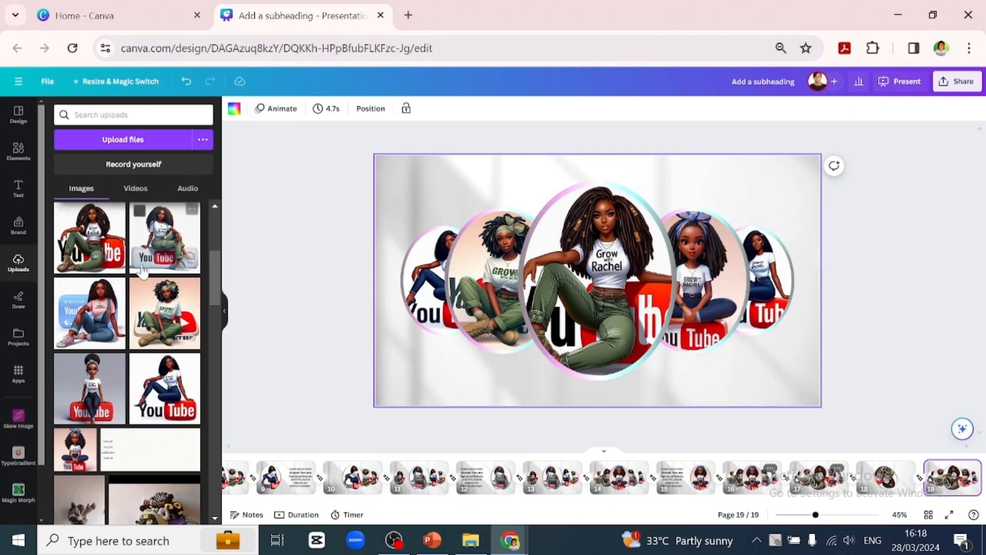
left_click_drag(144, 282, 686, 308)
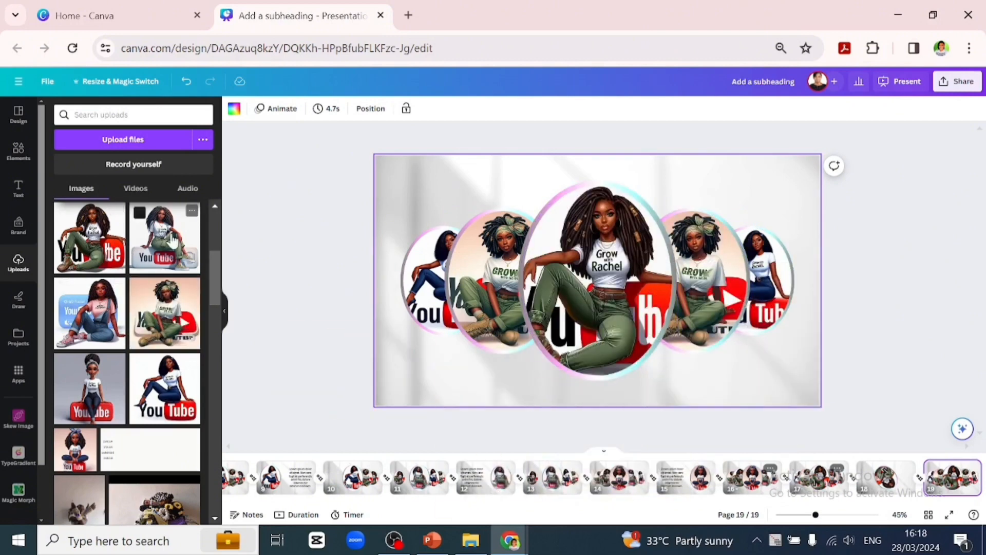
left_click_drag(172, 239, 426, 288)
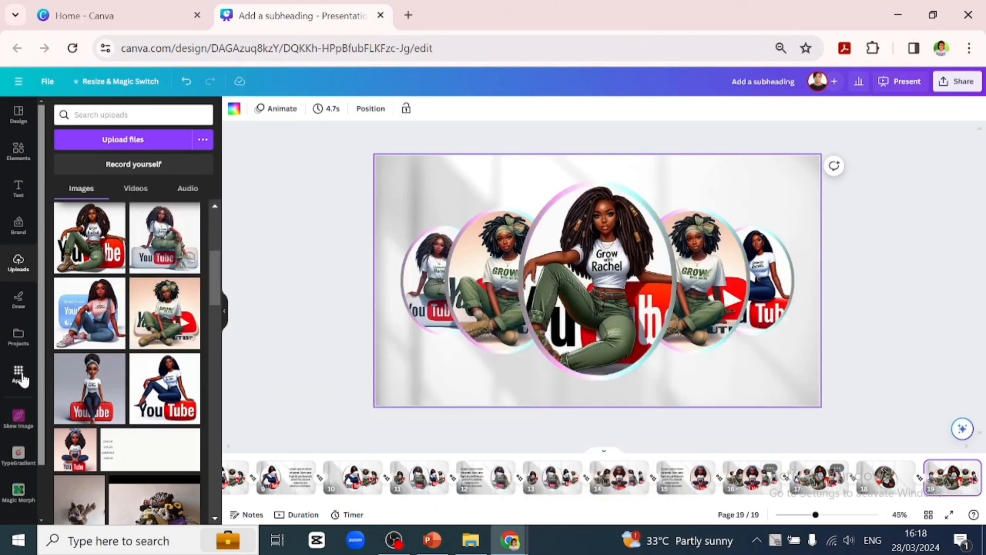
left_click_drag(73, 464, 442, 343)
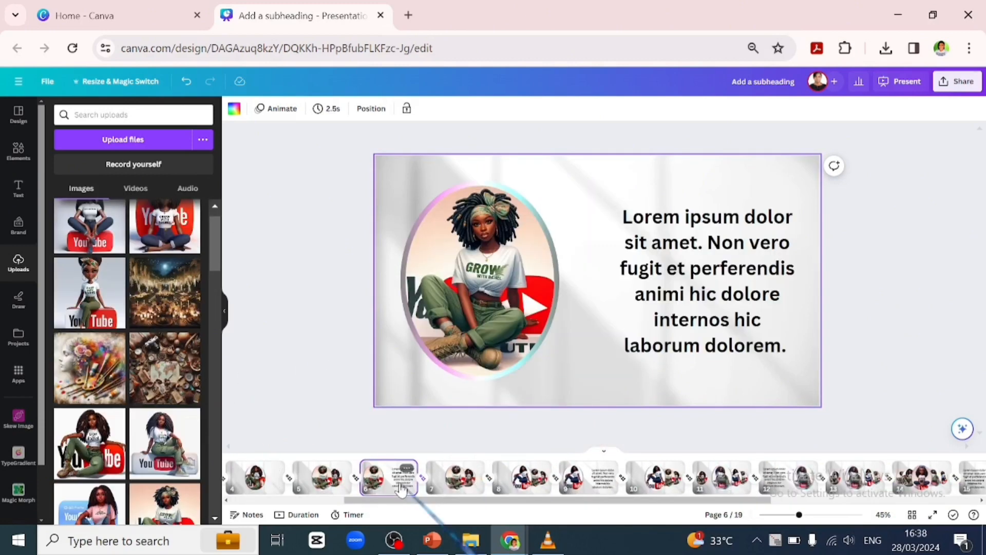
Set the duration of the photo-and-text pages 6 and 3 to 5 seconds each
left_click(327, 108)
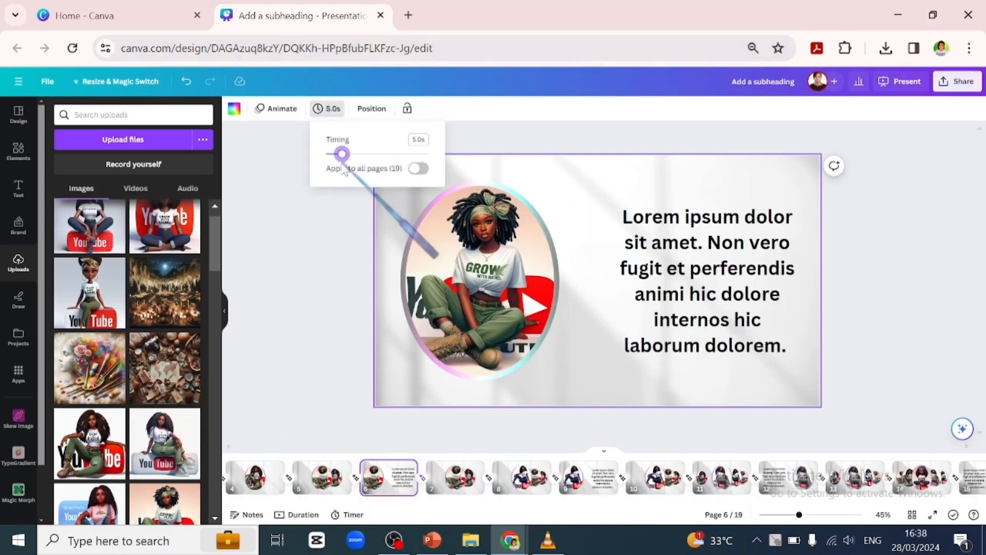
left_click(318, 501)
left_click(401, 484)
left_click(327, 109)
type("5")
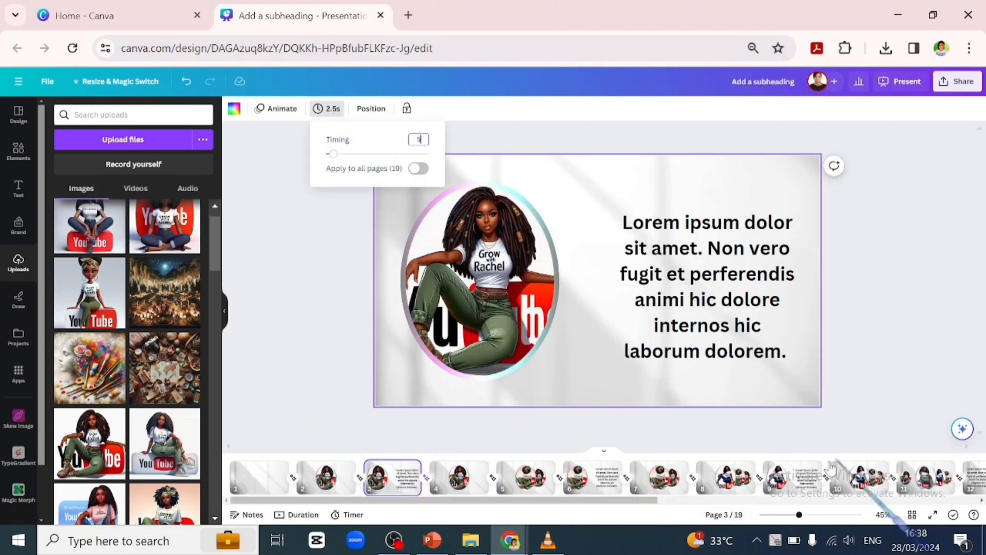
Set page 9's duration to 5 seconds and re-enter 5 seconds as page 3's duration
left_click(793, 478)
left_click(328, 108)
left_click(346, 224)
left_click(327, 108)
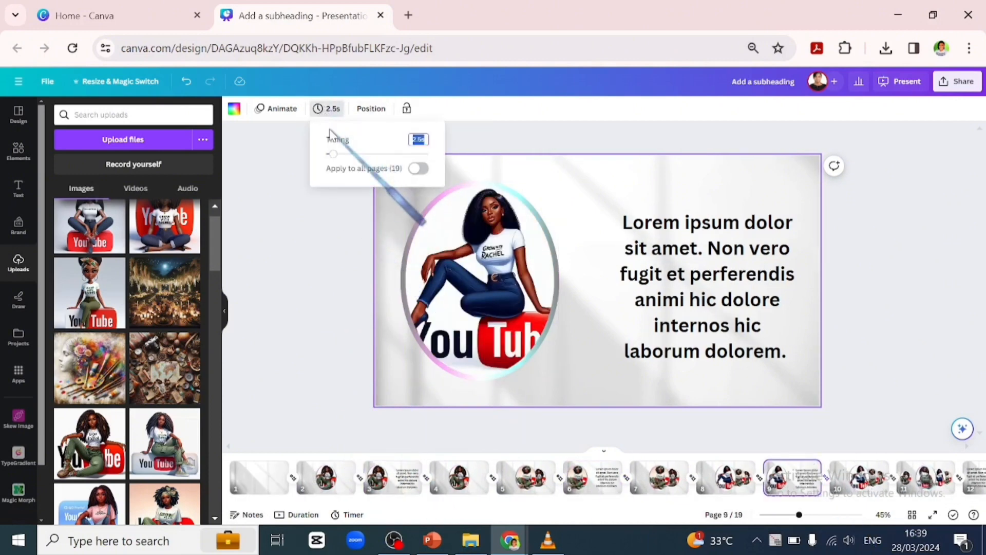
left_click(393, 478)
left_click(327, 109)
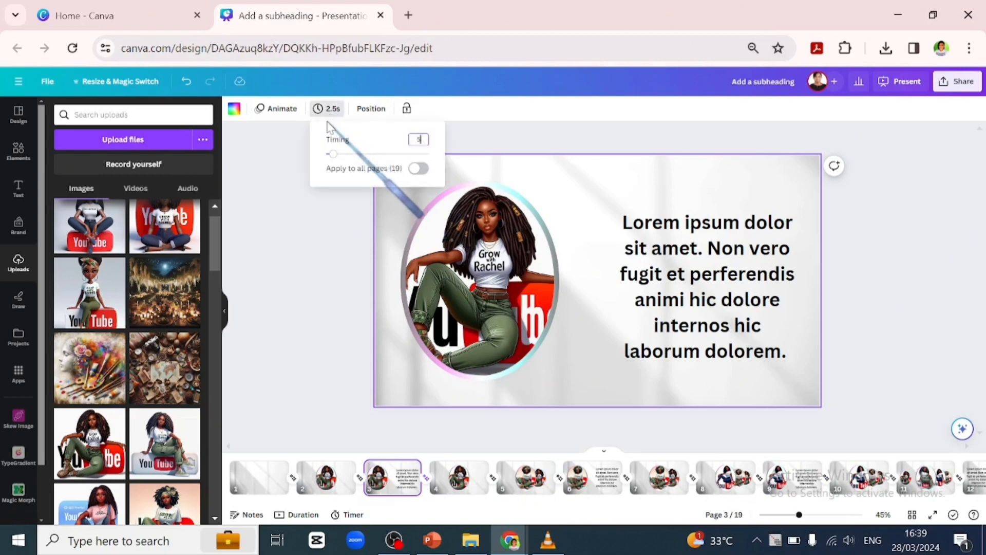
Set the duration of the photo-and-text pages 12 and 15 to 5 seconds each
left_click(593, 478)
left_click(976, 478)
left_click(328, 109)
type("5")
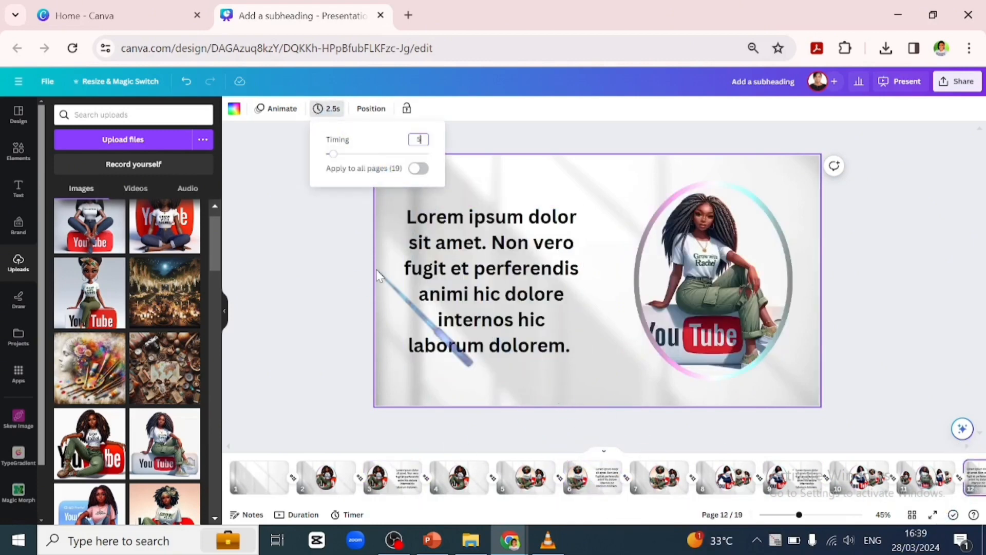
key("Return")
left_click(912, 503)
left_click(620, 478)
left_click(329, 109)
type("5")
key("Return")
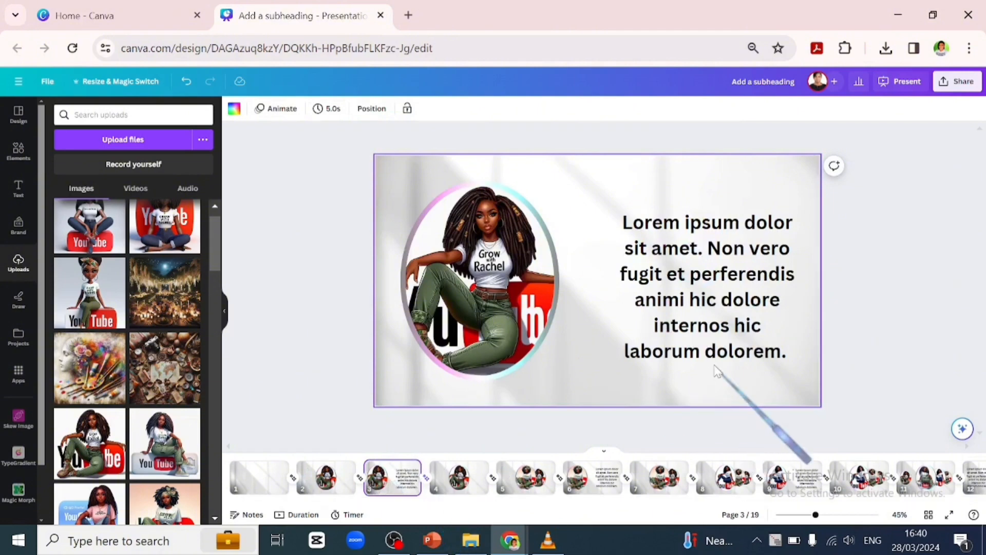
Show the timing of page 3's text block and trim it shorter than the page's duration
left_click(731, 344)
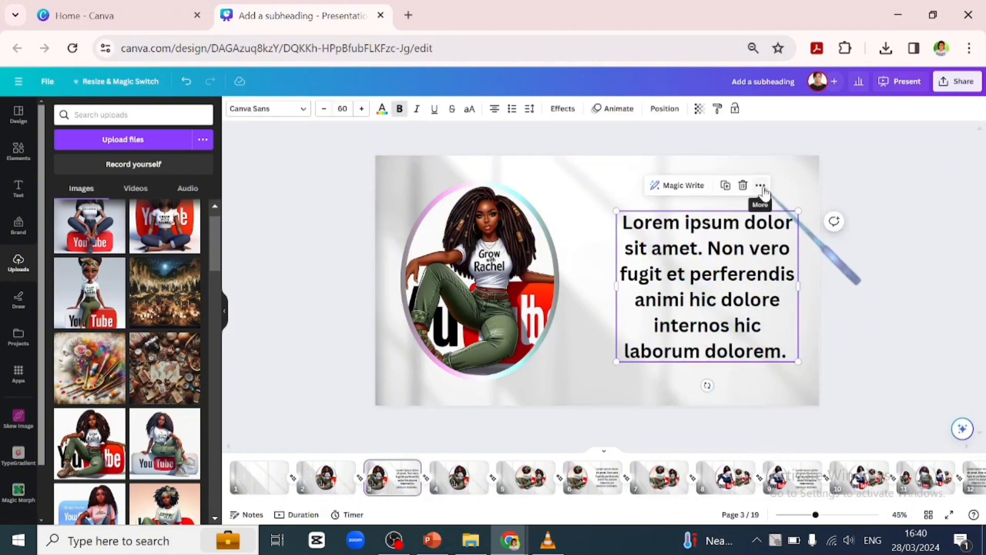
left_click(761, 186)
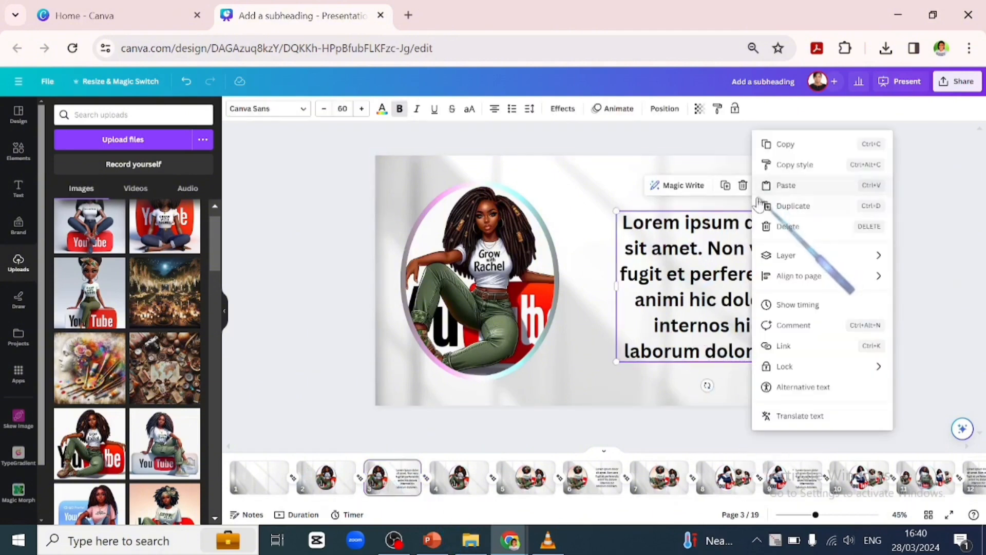
left_click(781, 305)
left_click_drag(394, 461, 372, 459)
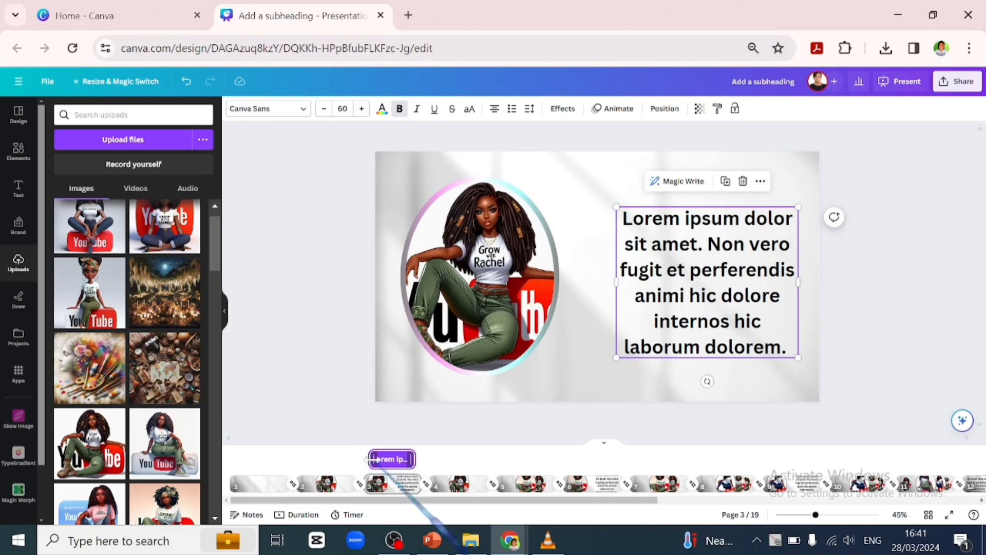
Trim the timing of the text blocks on pages 6 and 9 so each is shorter than its page
left_click(596, 484)
left_click(682, 315)
mouse_move(593, 458)
left_mouse_down()
mouse_move(613, 457)
mouse_move(578, 453)
left_mouse_up()
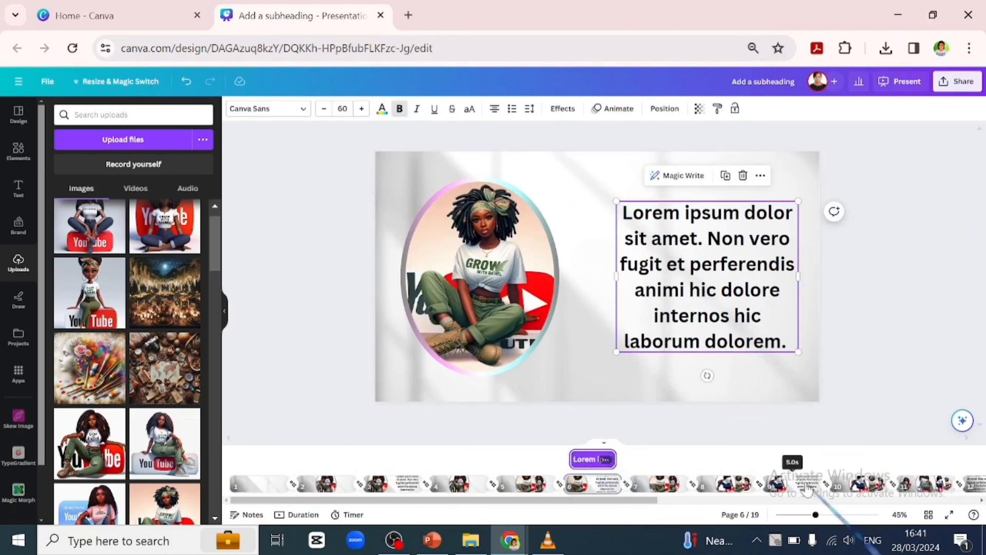
left_click(789, 484)
left_click_drag(813, 453, 772, 455)
Trim the timing of the text blocks on pages 12 and 15 so each is shorter than its page
left_click_drag(597, 500, 925, 499)
left_click(419, 485)
left_click(492, 346)
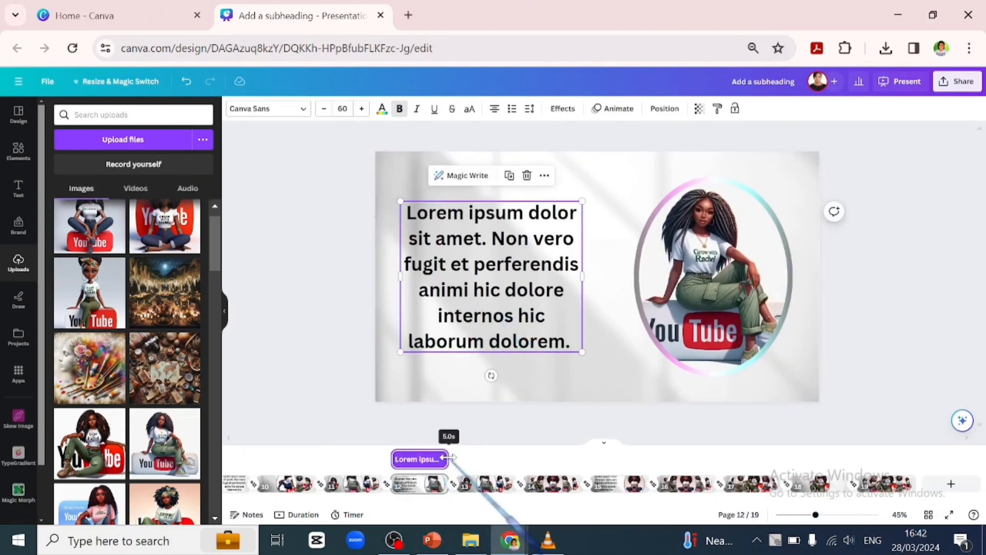
left_click_drag(447, 458, 399, 457)
left_click(604, 486)
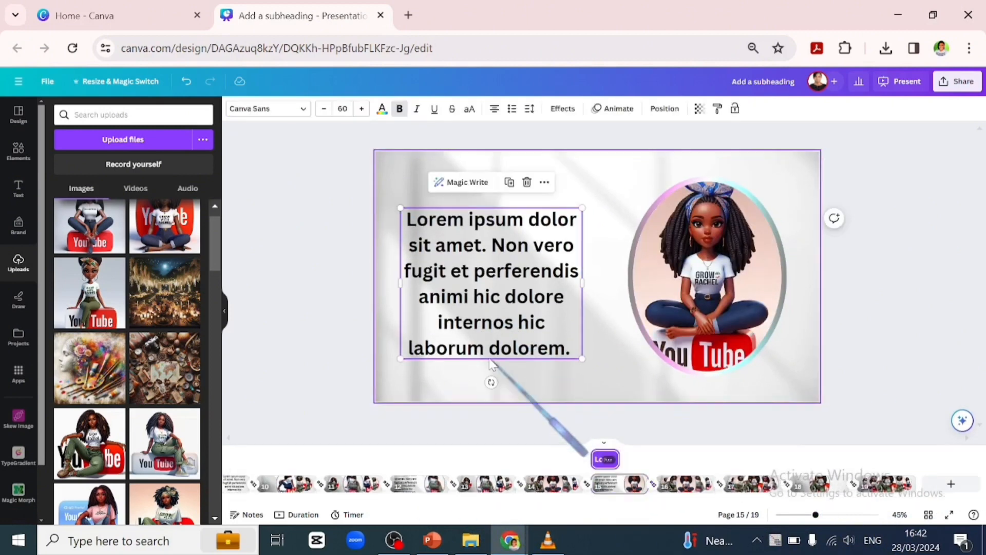
left_click_drag(620, 458, 637, 459)
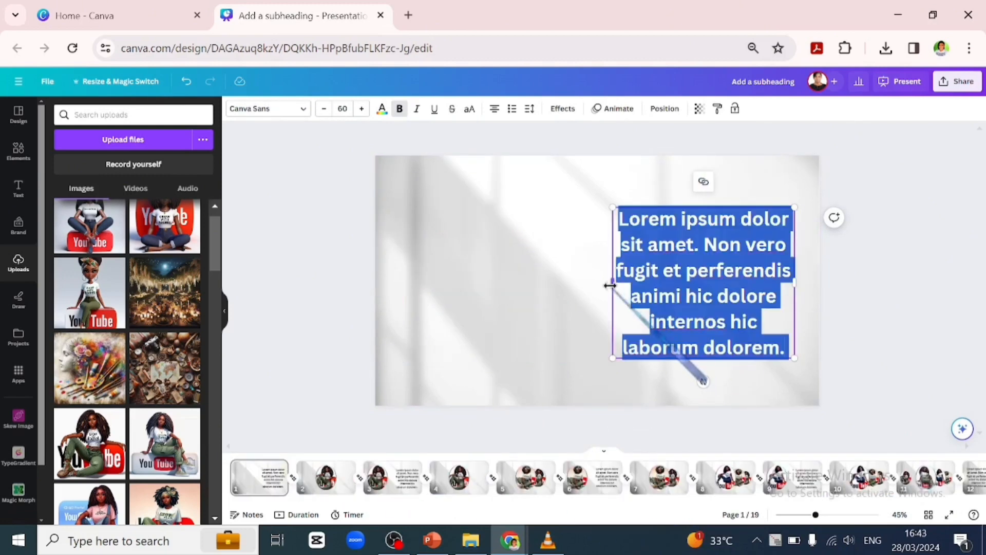
Widen page 1's text box to span most of the page and open the font choices for its text
left_click_drag(610, 285, 392, 326)
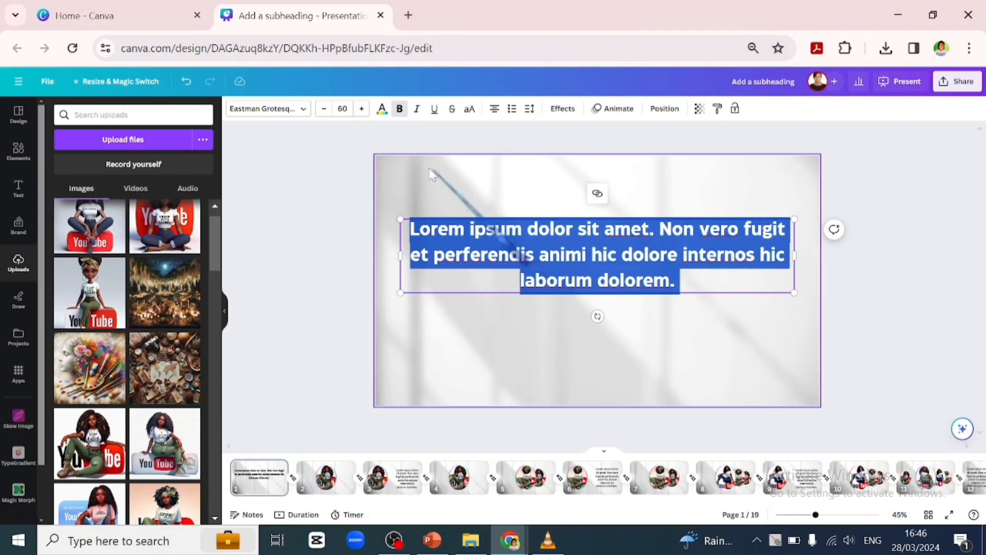
left_click(305, 117)
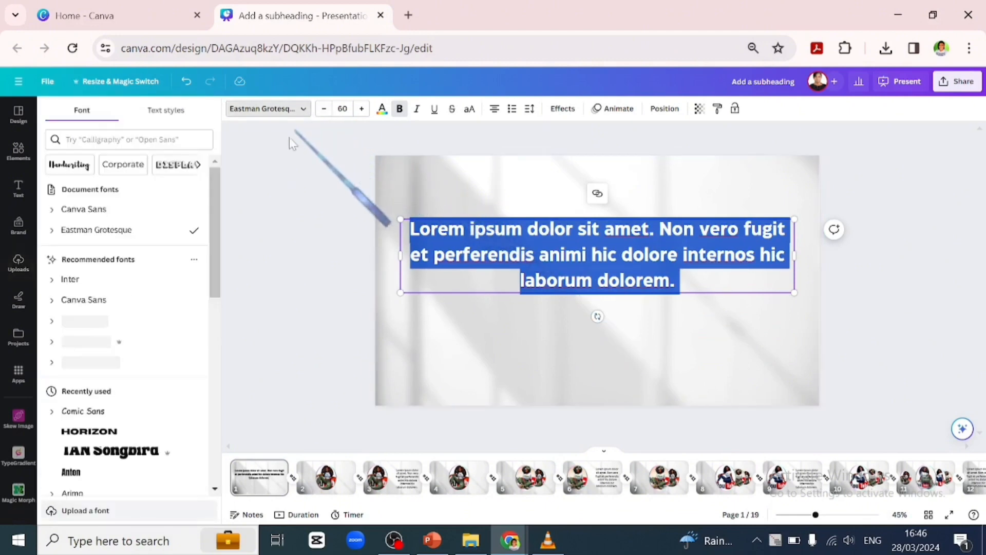